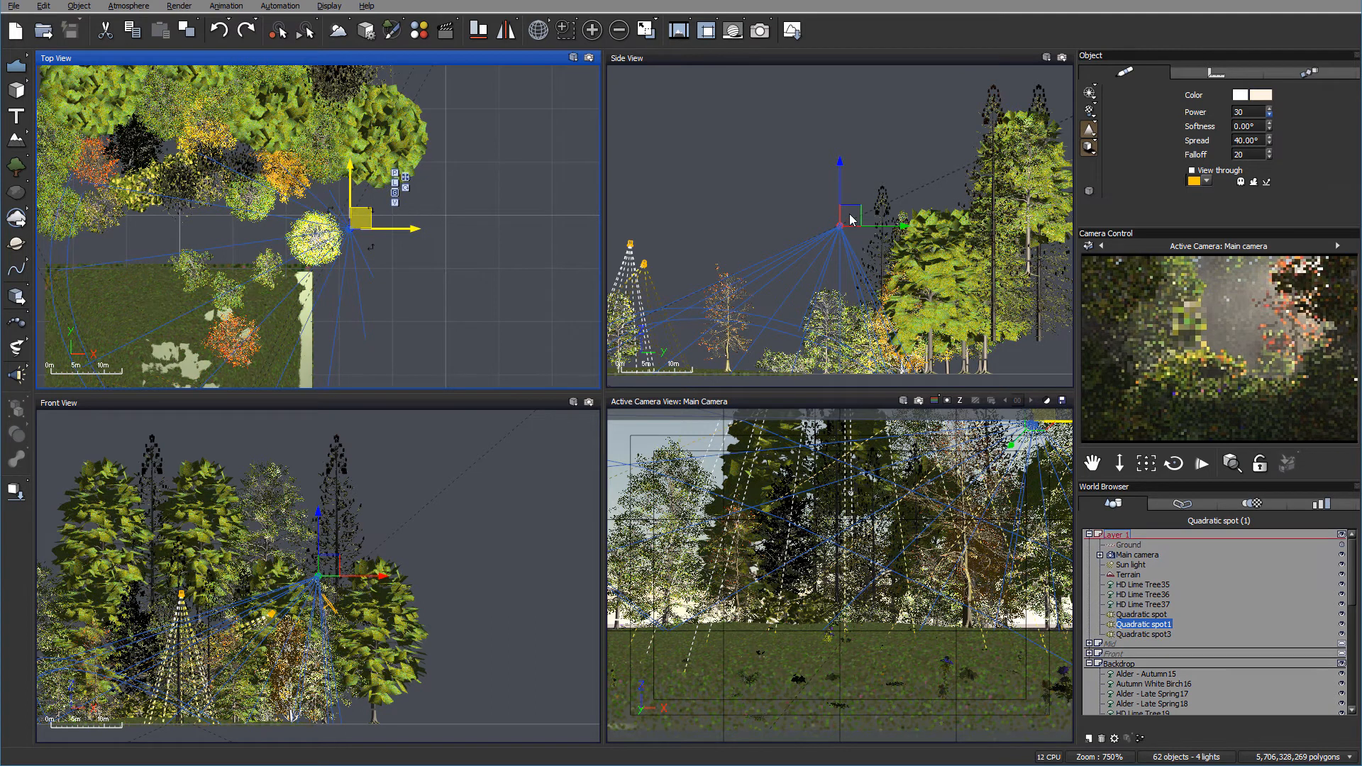
Step: Raise the Quadratic spot1 light higher above the ground, beside the backdrop trees
{"action": "left_click_drag", "start_coordinate": [853, 177], "coordinate": [856, 179]}
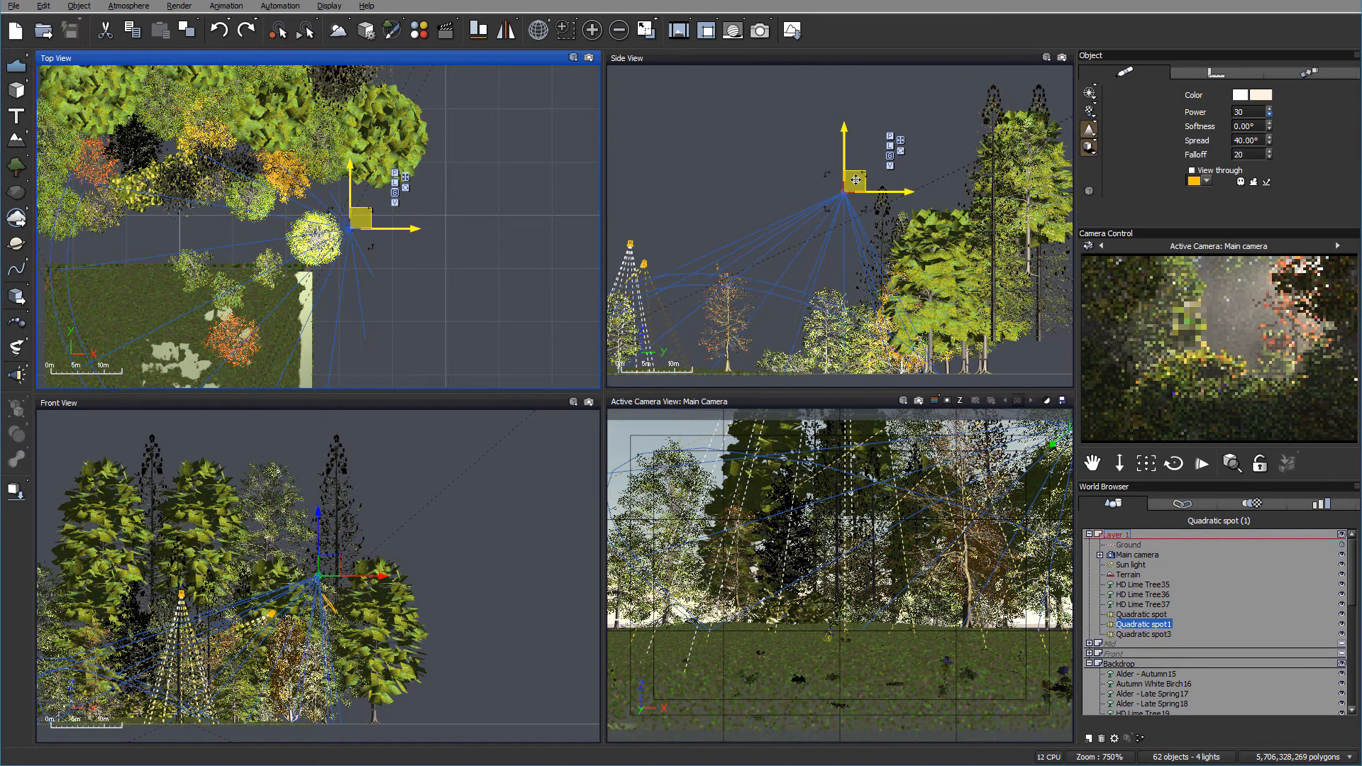
{"action": "key", "text": "ctrl+y"}
Step: Hide the Backdrop layer and collapse its list of objects
{"action": "left_click", "coordinate": [1342, 665]}
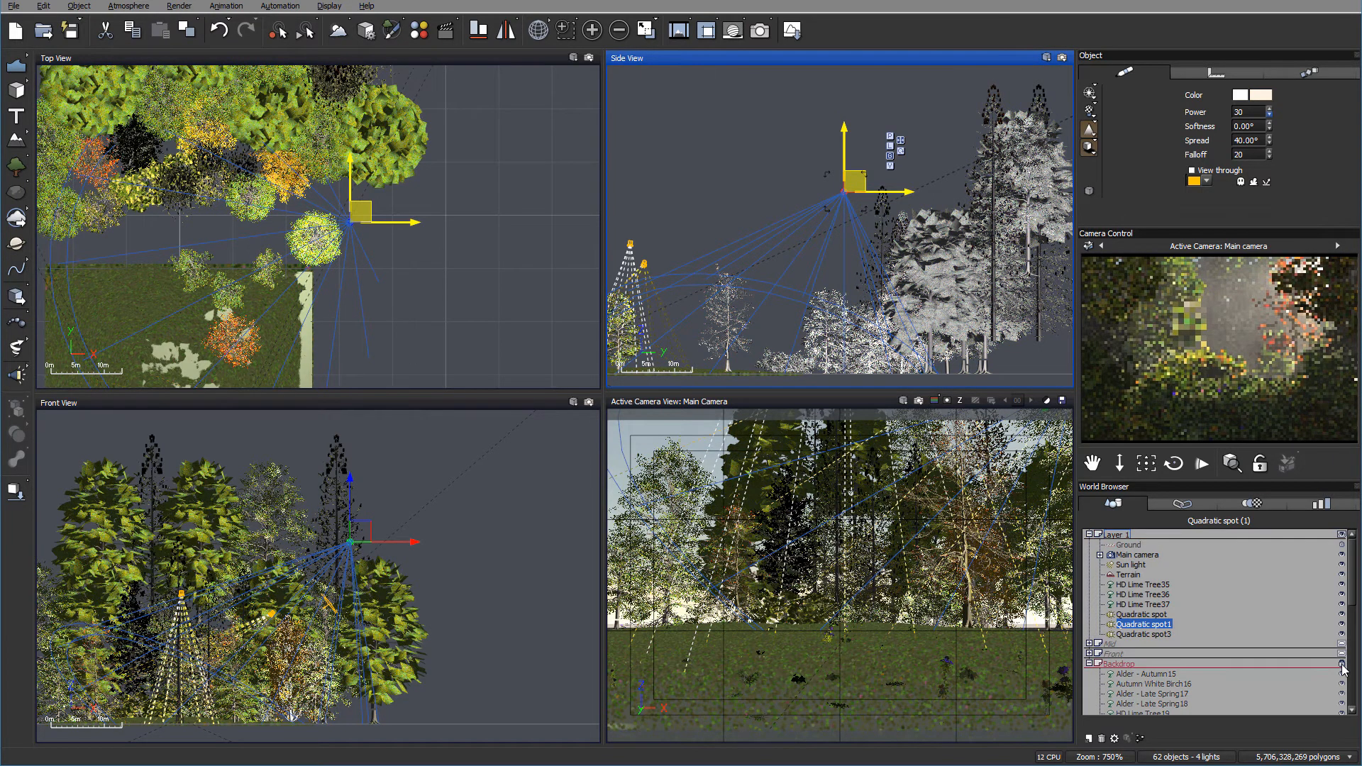
{"action": "left_click", "coordinate": [1343, 668]}
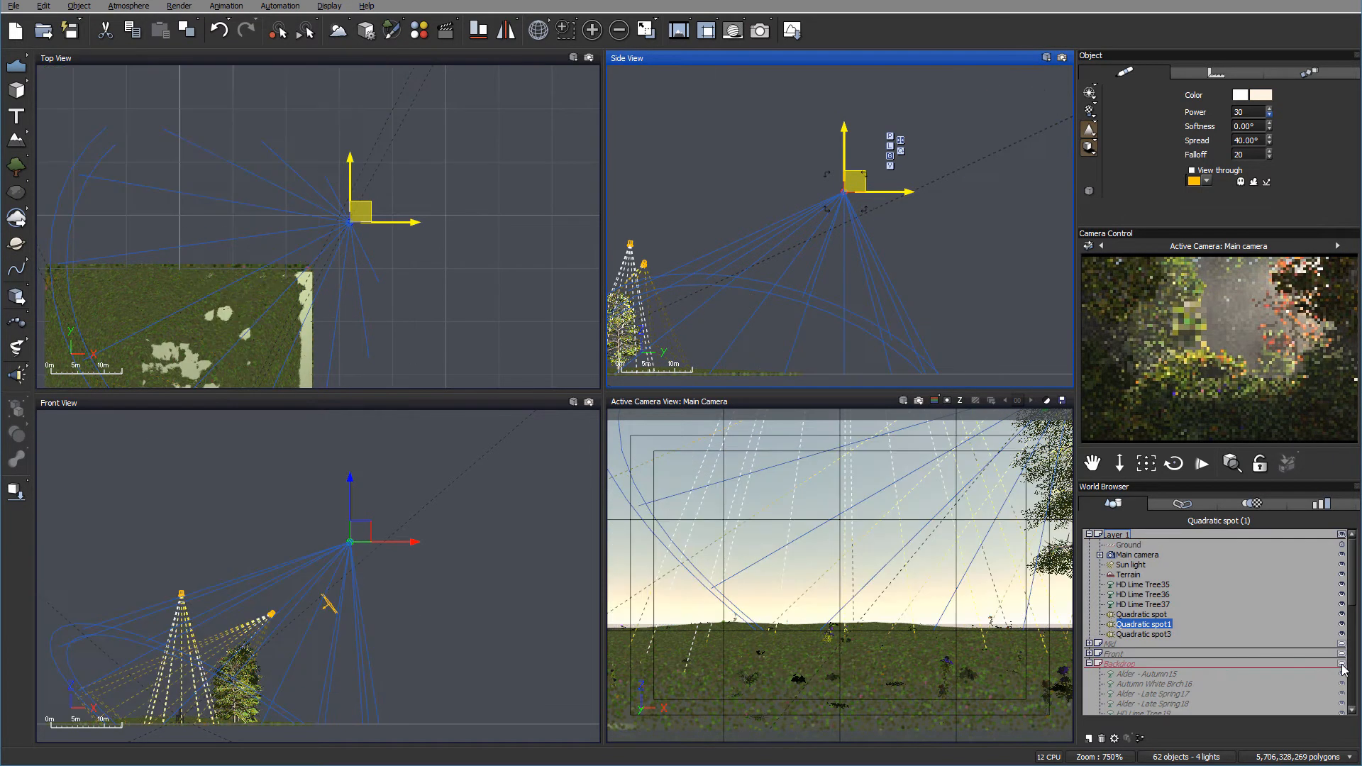
{"action": "left_click", "coordinate": [1090, 663]}
Step: Show the Front and Mid layers and make Mid the active layer
{"action": "left_click", "coordinate": [1138, 655]}
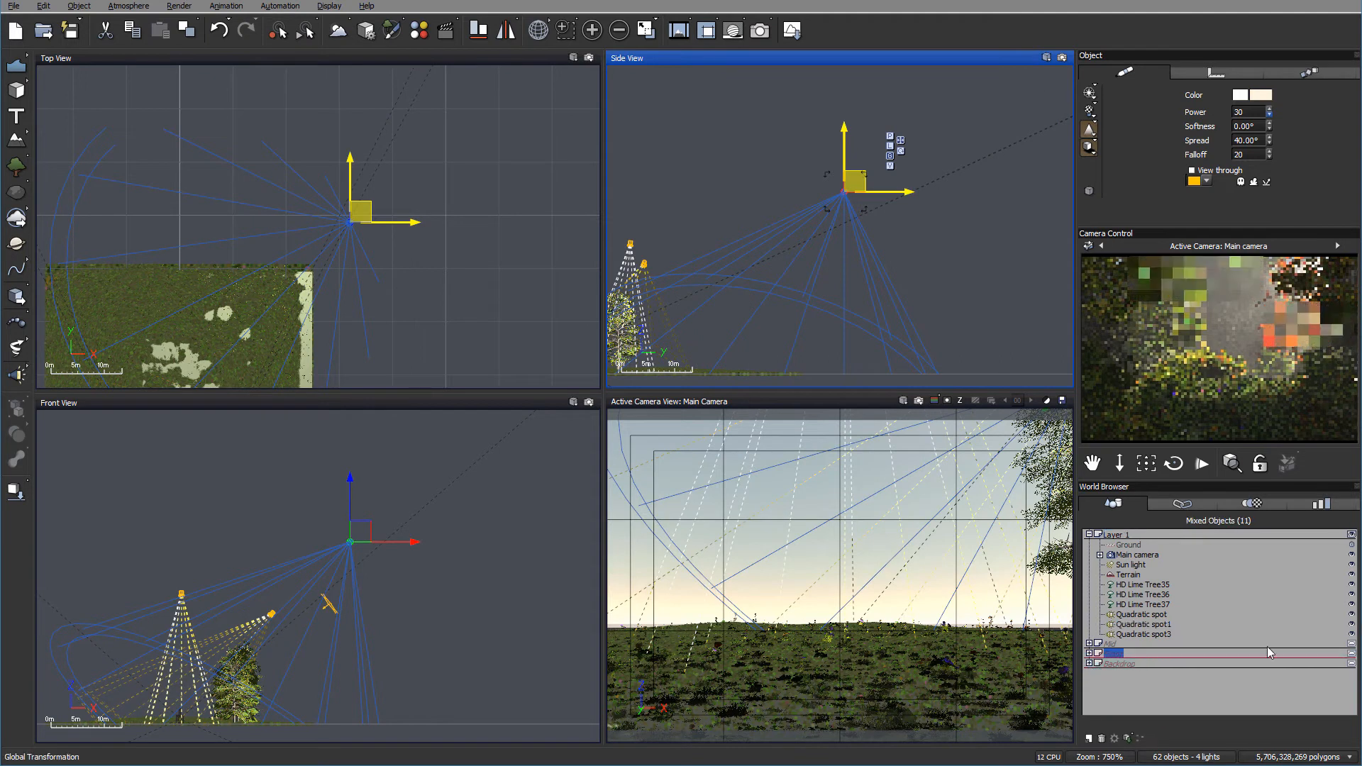
{"action": "left_click", "coordinate": [1352, 653]}
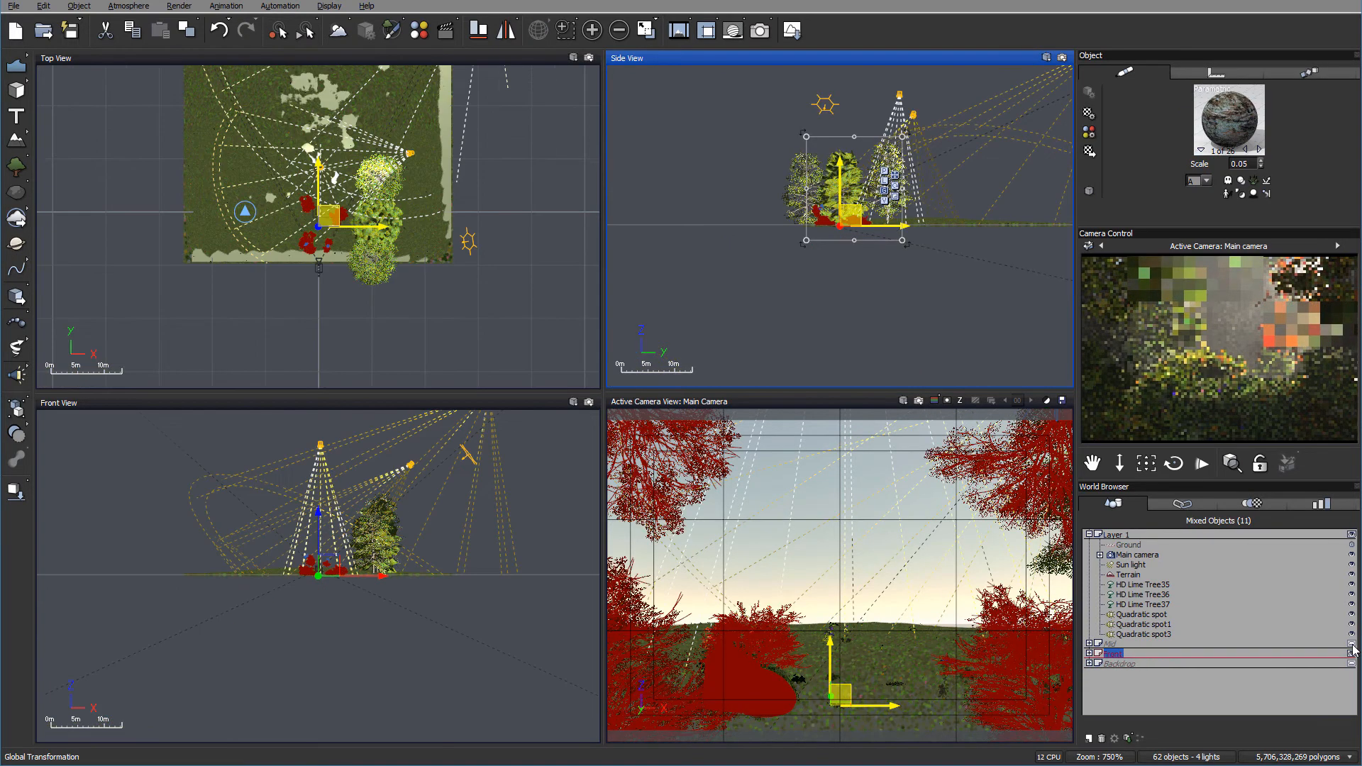
{"action": "left_click", "coordinate": [1114, 645]}
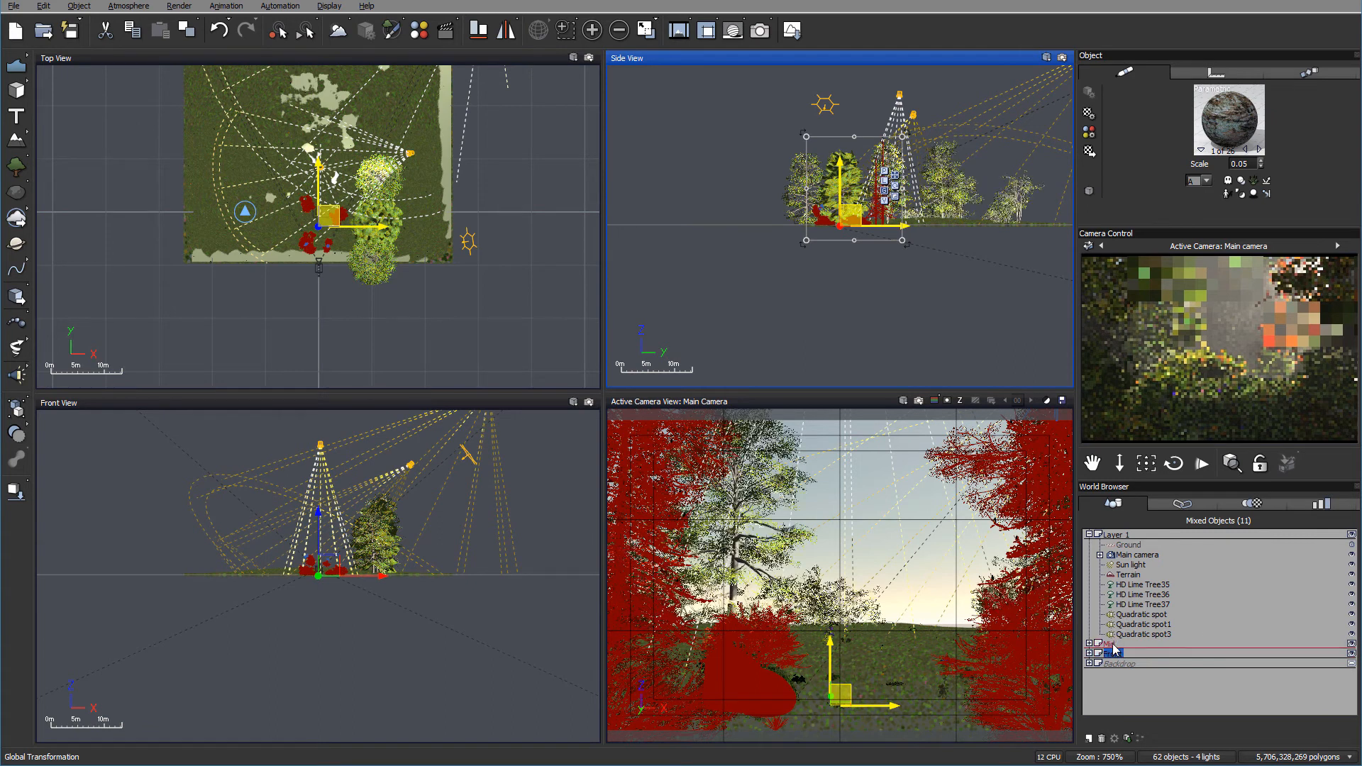
Step: Add the slender rust-coloured autumn tree from the tree library to the Mid layer and scale it down to about half its height
{"action": "left_click", "coordinate": [15, 168]}
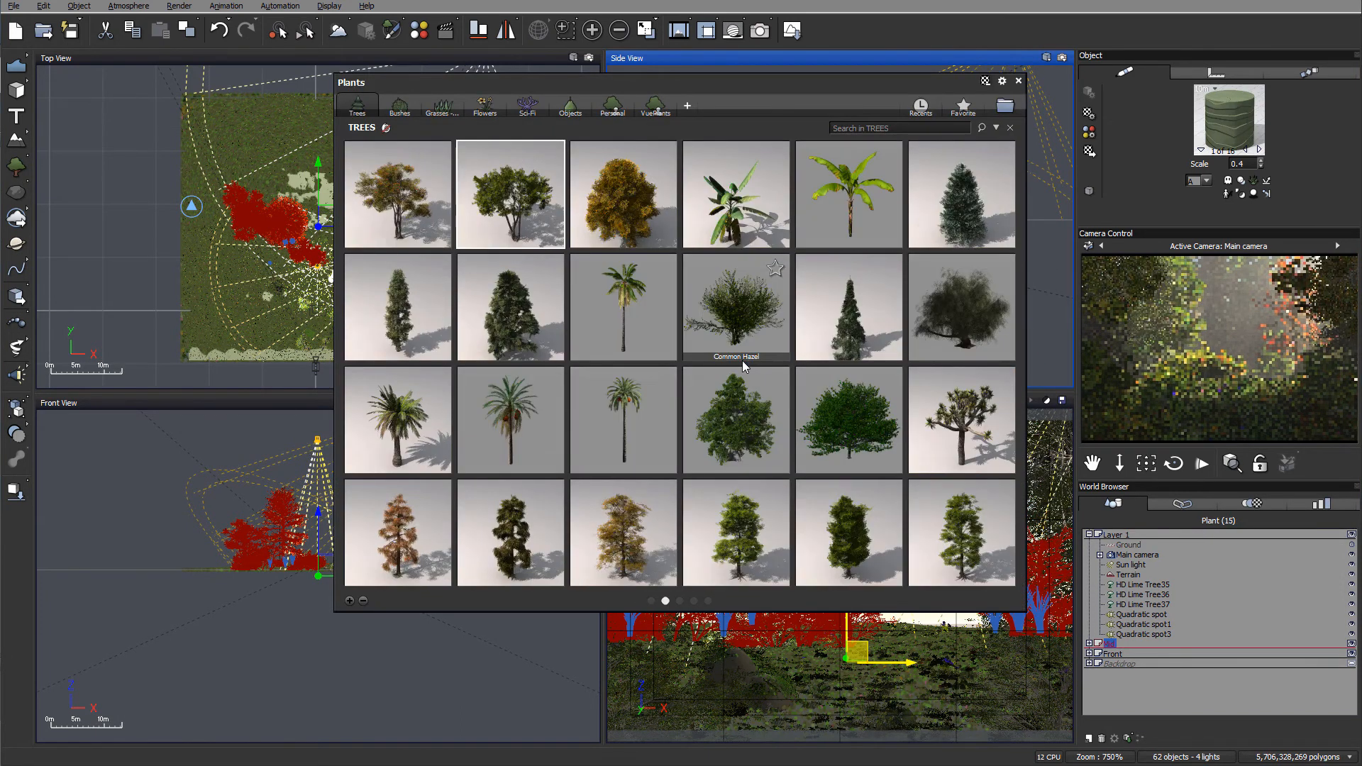
{"action": "scroll", "coordinate": [742, 360], "scroll_direction": "down", "scroll_amount": 1}
{"action": "scroll", "coordinate": [655, 423], "scroll_direction": "down", "scroll_amount": 1}
{"action": "mouse_move", "coordinate": [655, 423]}
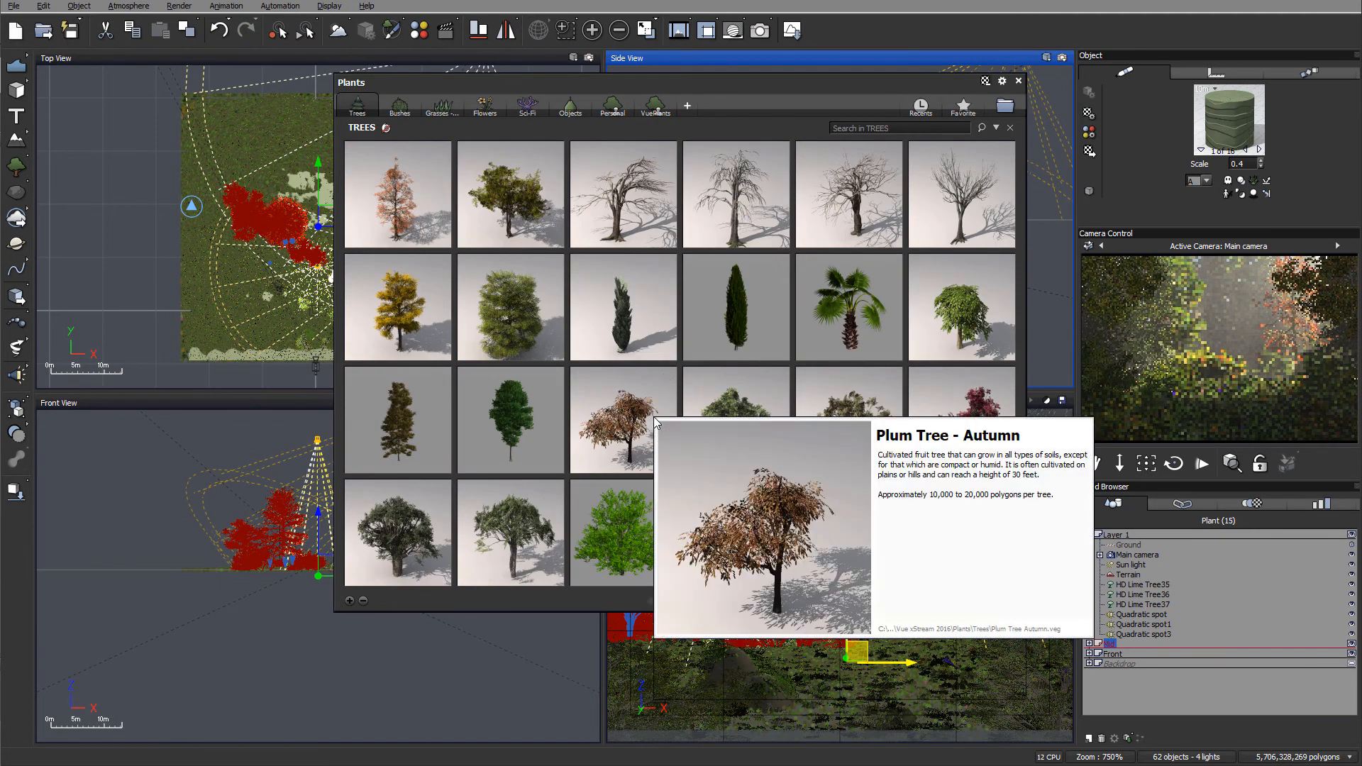
{"action": "key", "text": "Escape"}
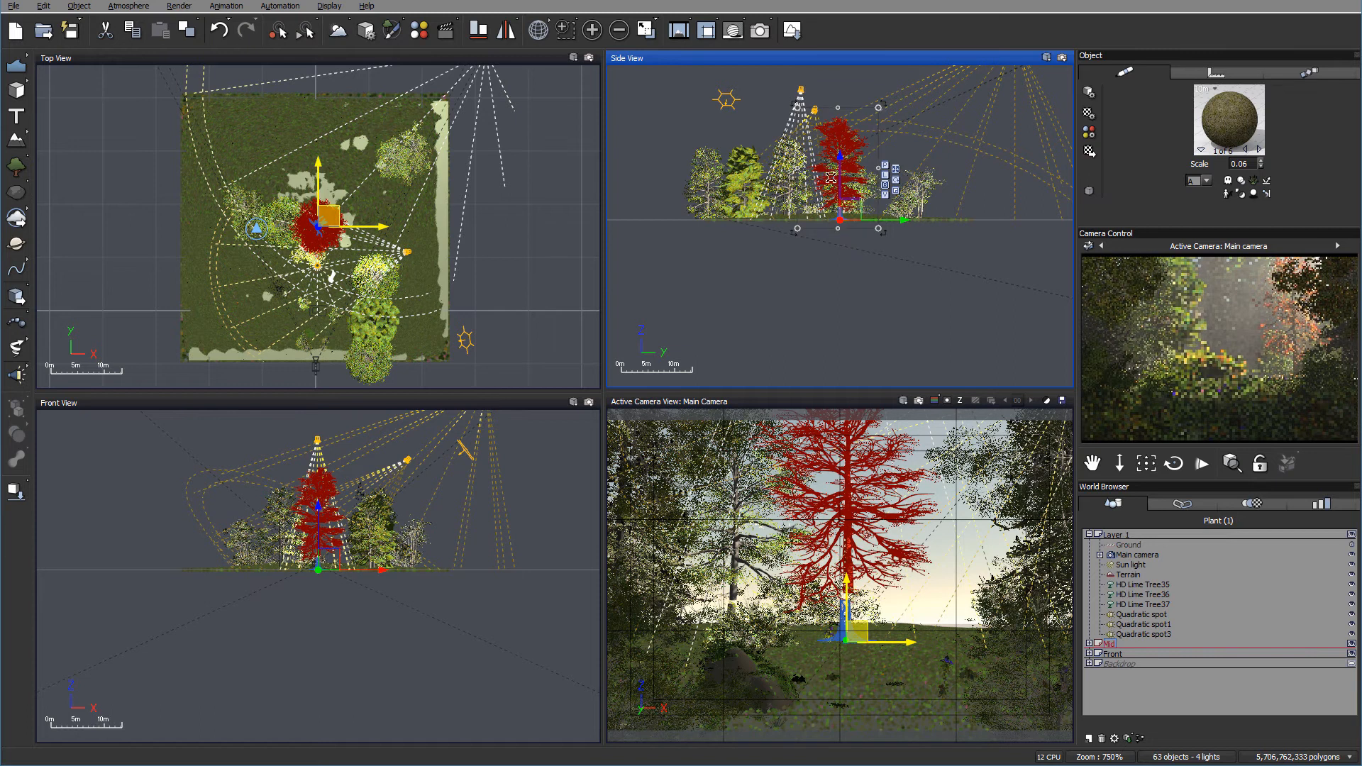
{"action": "key", "text": "ctrl+z"}
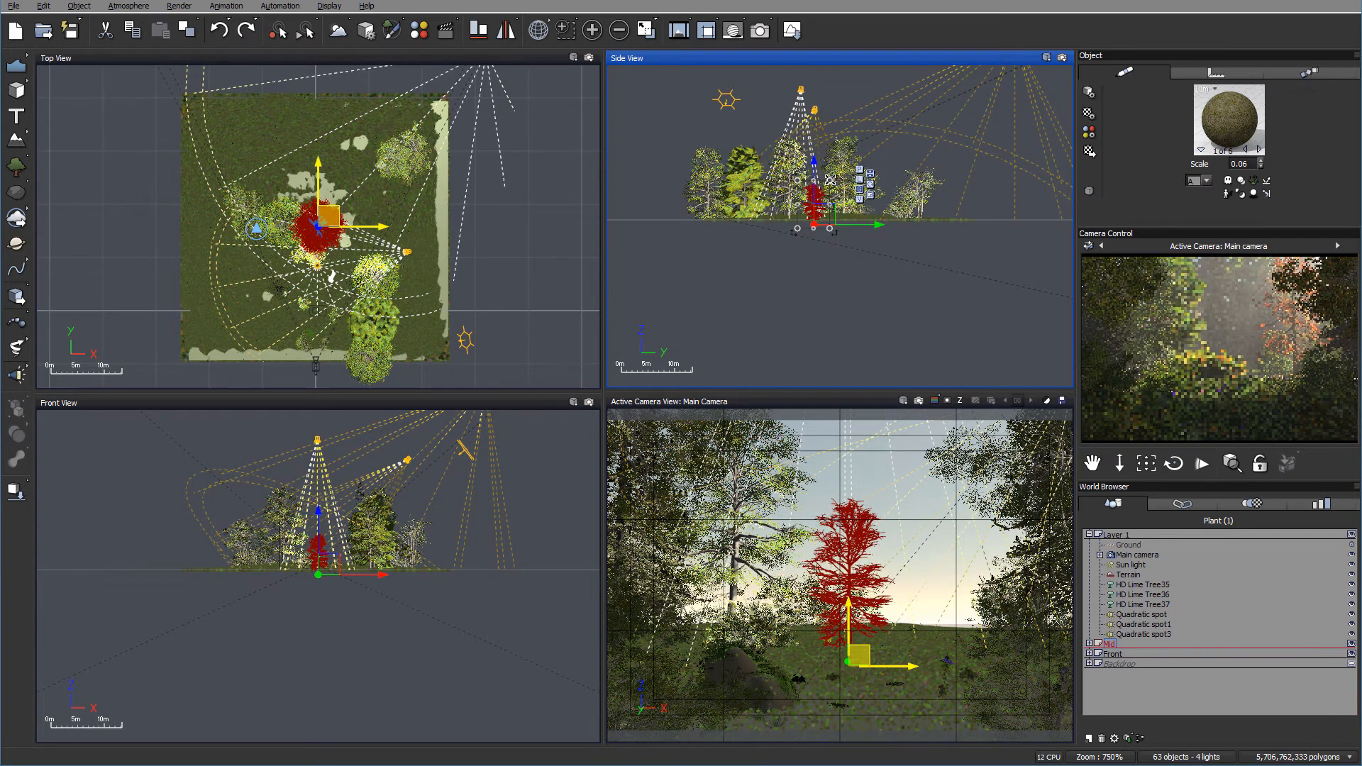
Step: Position the small autumn tree on the far side of the yellow bush, near the large green tree, and check the render preview
{"action": "left_click_drag", "start_coordinate": [332, 237], "coordinate": [320, 250]}
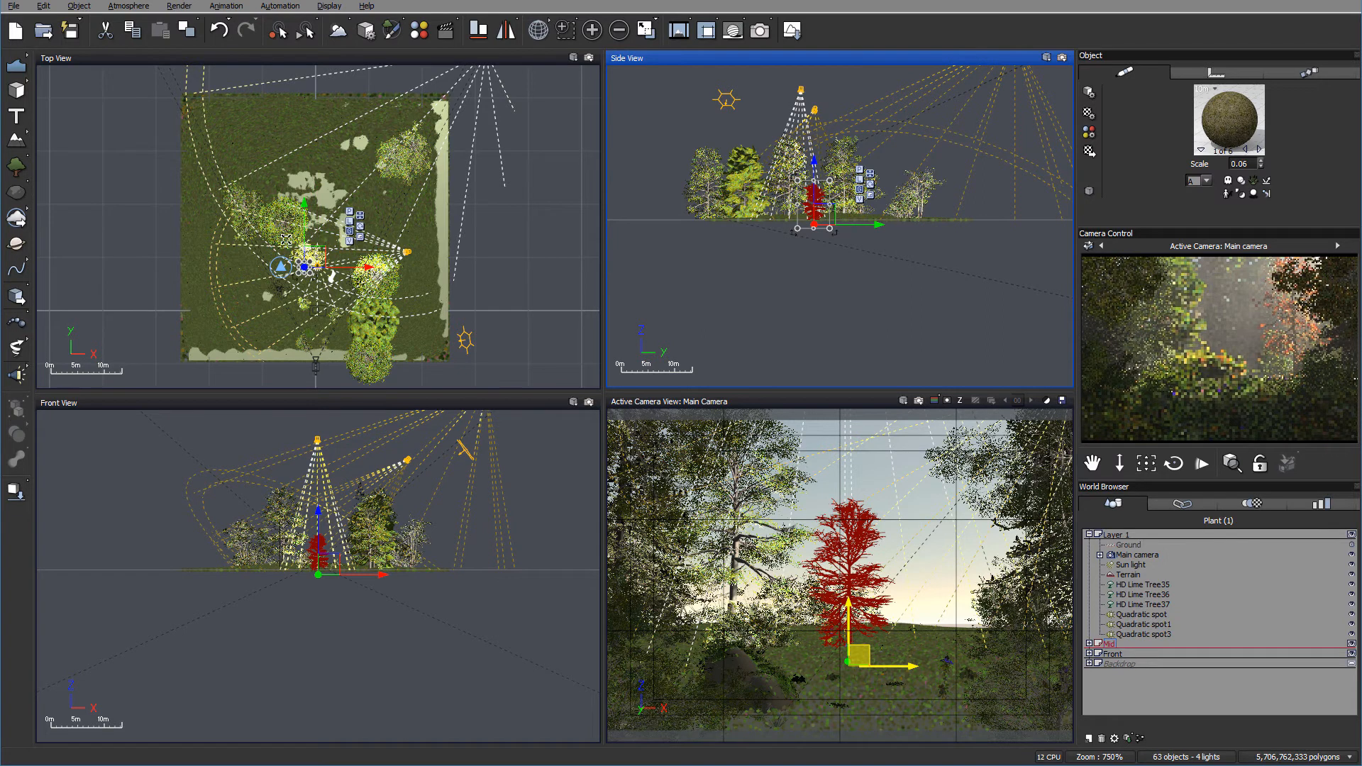
{"action": "key", "text": "ctrl+z"}
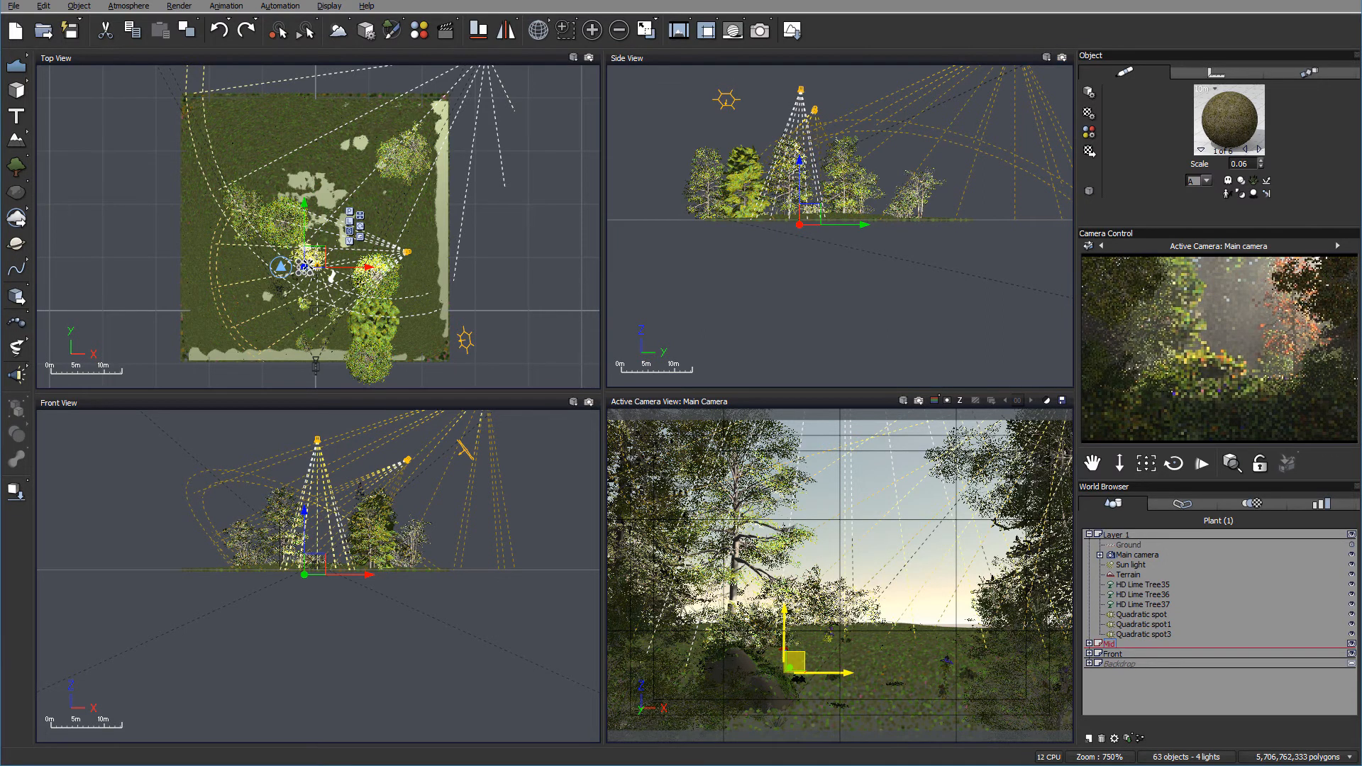
{"action": "scroll", "coordinate": [309, 267], "scroll_direction": "up", "scroll_amount": 5}
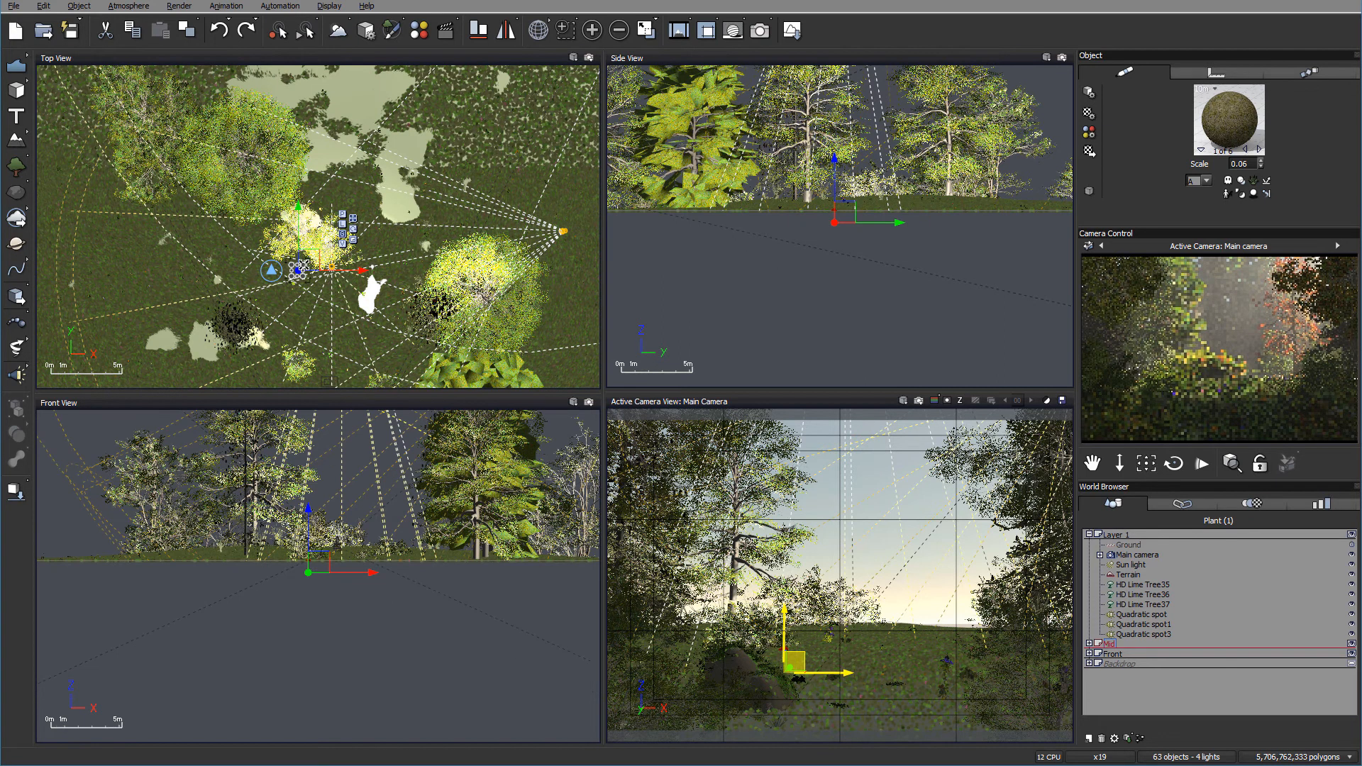
{"action": "left_click_drag", "start_coordinate": [331, 249], "coordinate": [393, 229]}
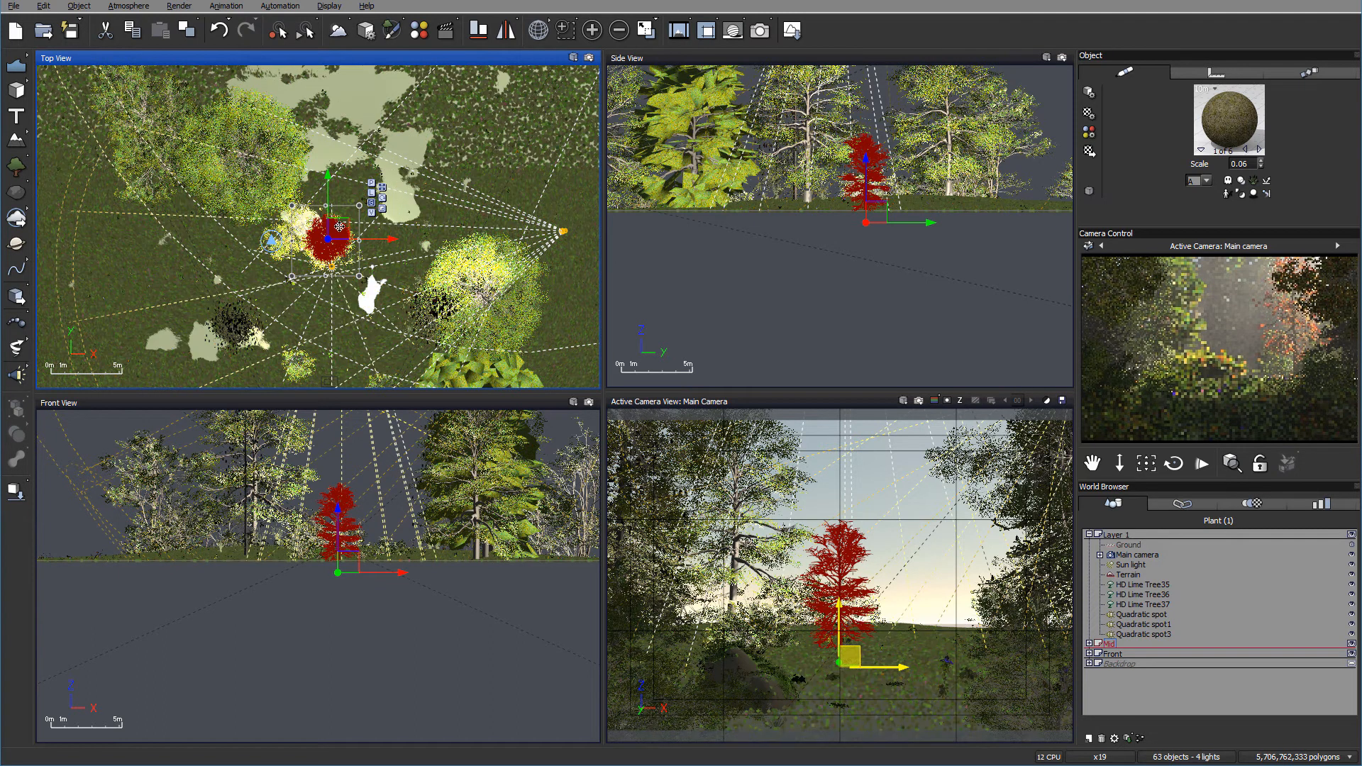
{"action": "left_click_drag", "start_coordinate": [339, 228], "coordinate": [259, 234]}
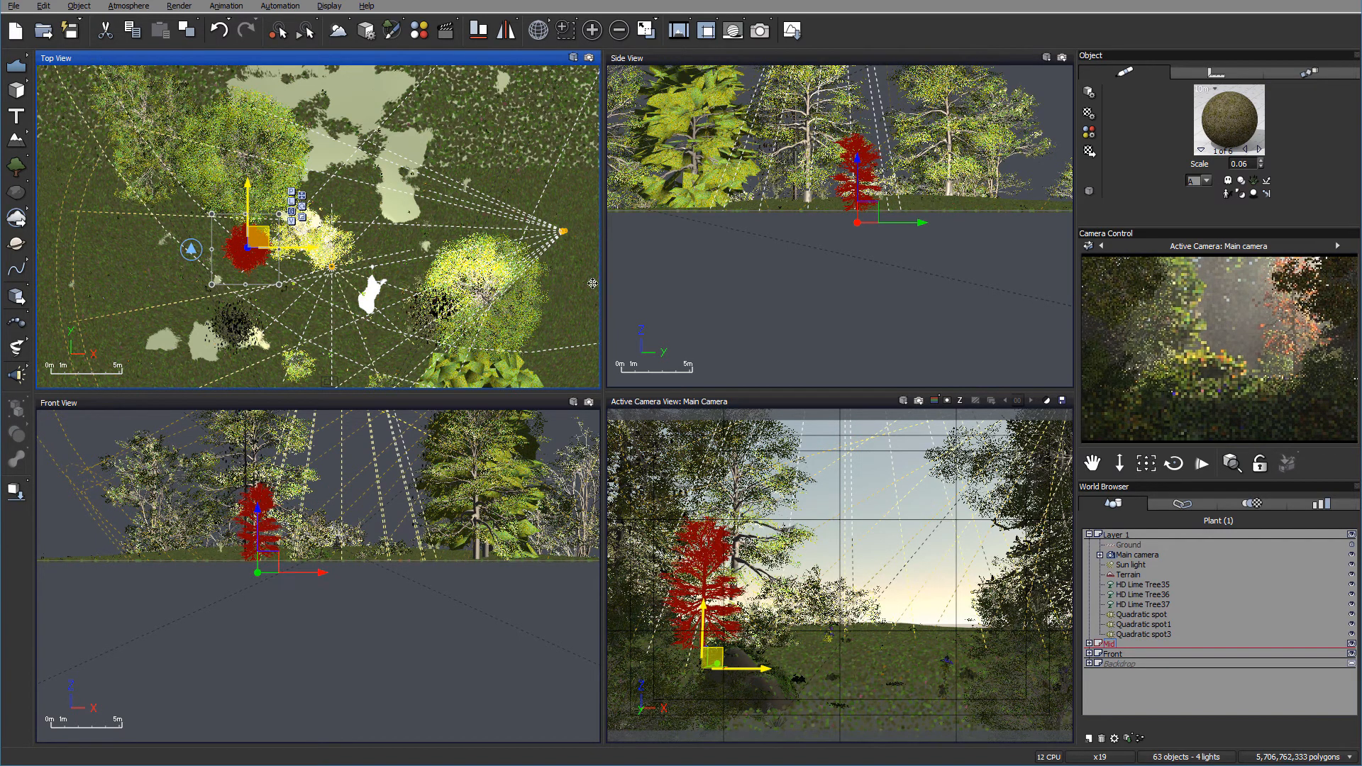
{"action": "right_click", "coordinate": [1154, 364]}
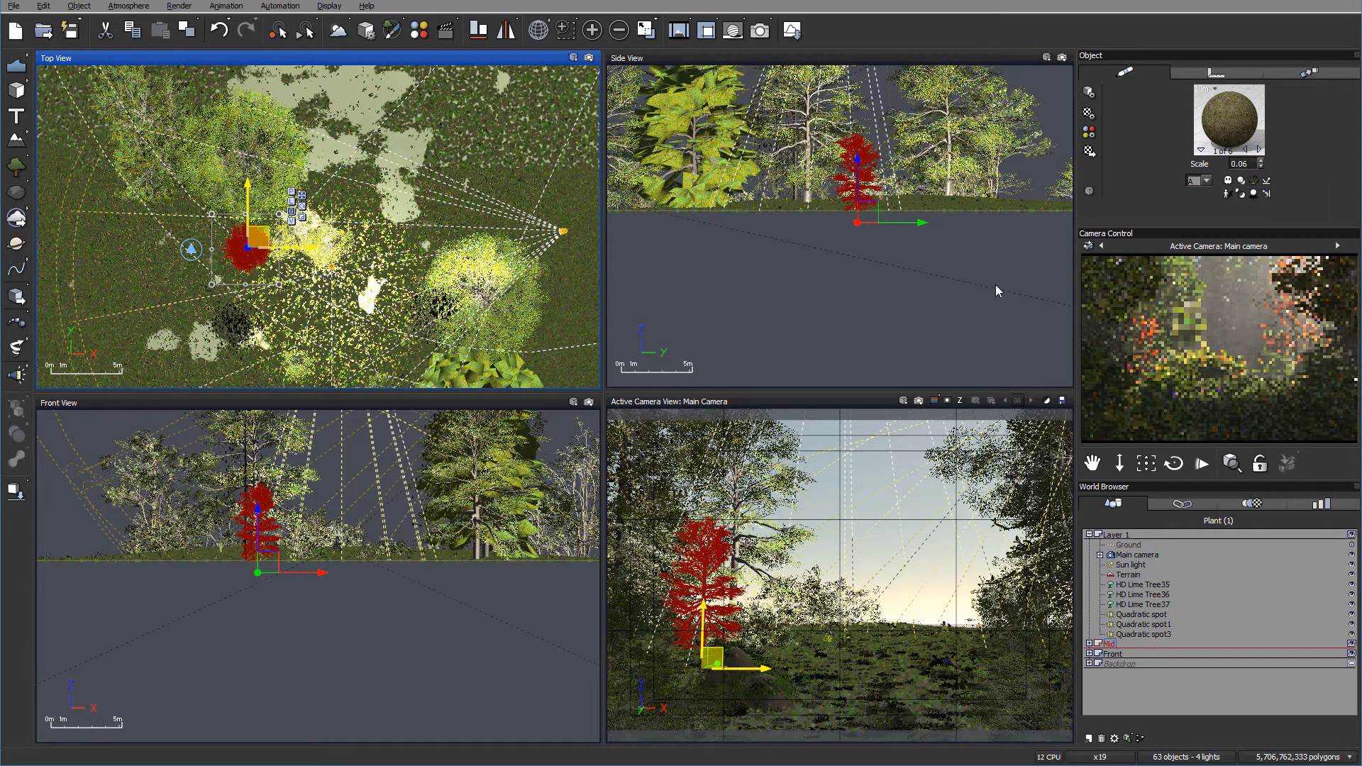
{"action": "left_click_drag", "start_coordinate": [252, 235], "coordinate": [234, 221]}
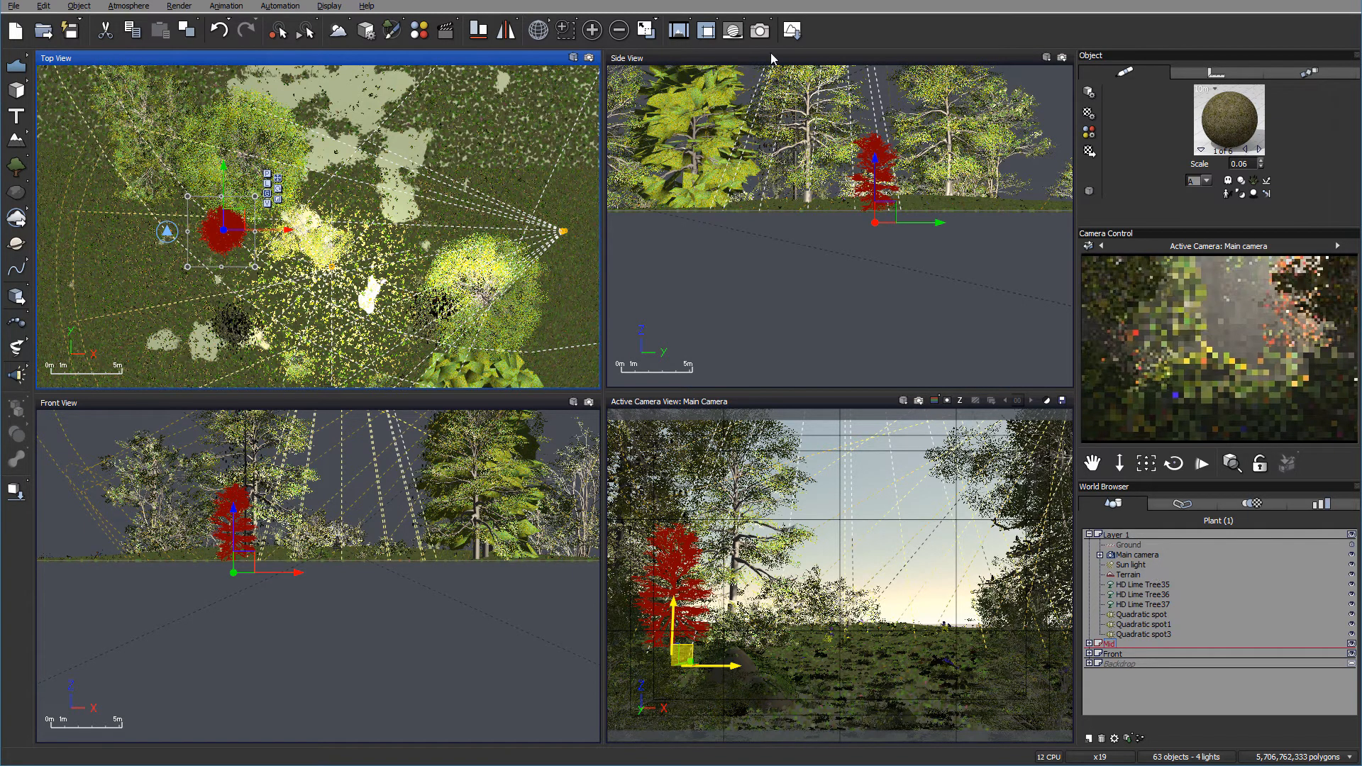
Step: Adjust the atmosphere's light balance to 75% while comparing brighter and darker settings in the render preview
{"action": "left_click", "coordinate": [128, 6]}
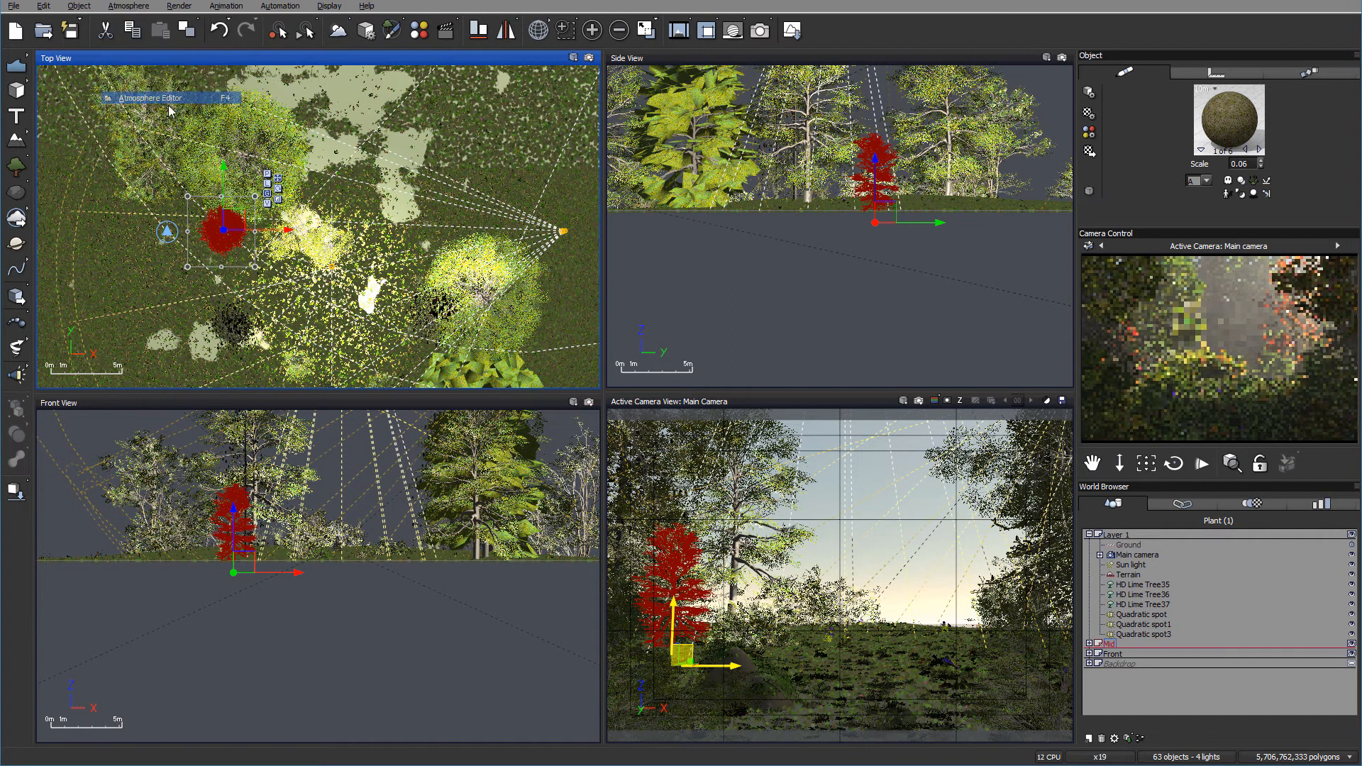
{"action": "left_click", "coordinate": [168, 99]}
{"action": "left_click_drag", "start_coordinate": [674, 117], "coordinate": [755, 117]}
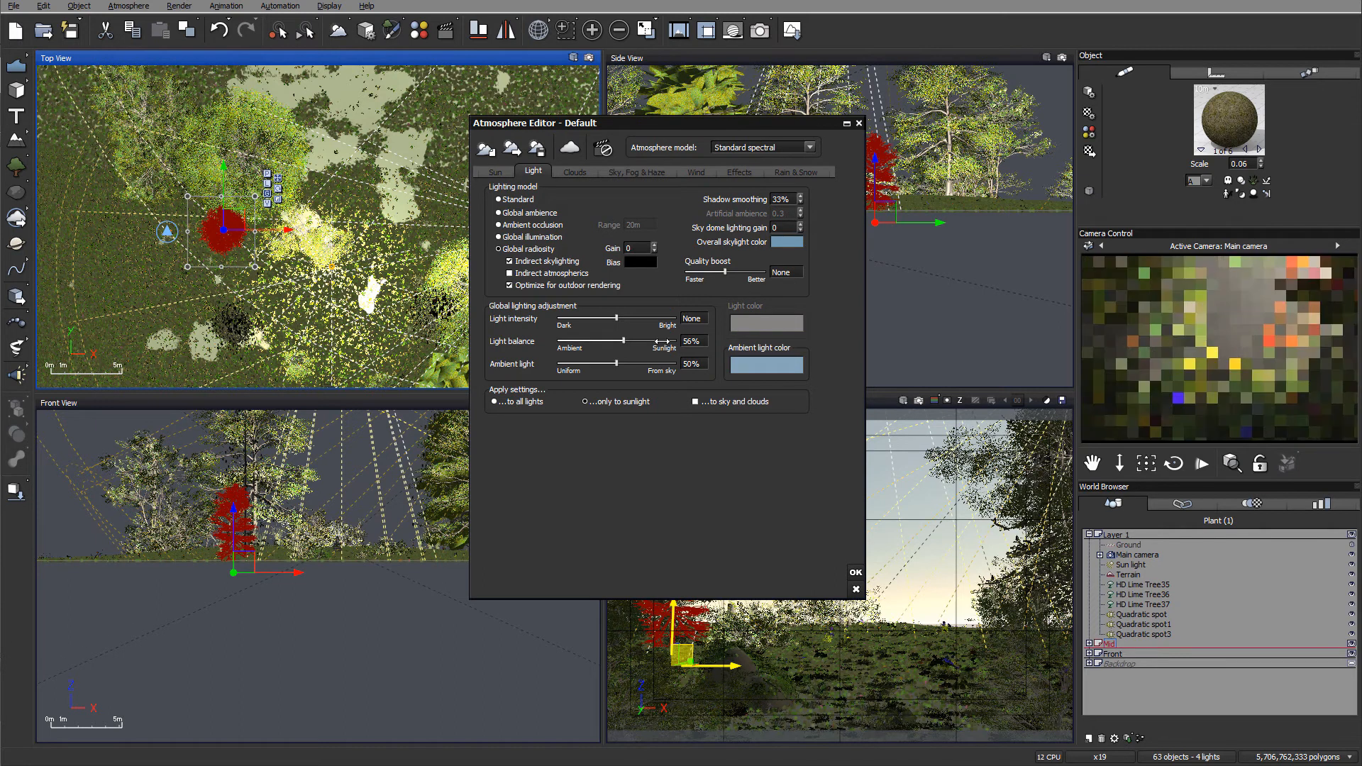
{"action": "left_click_drag", "start_coordinate": [630, 339], "coordinate": [657, 341]}
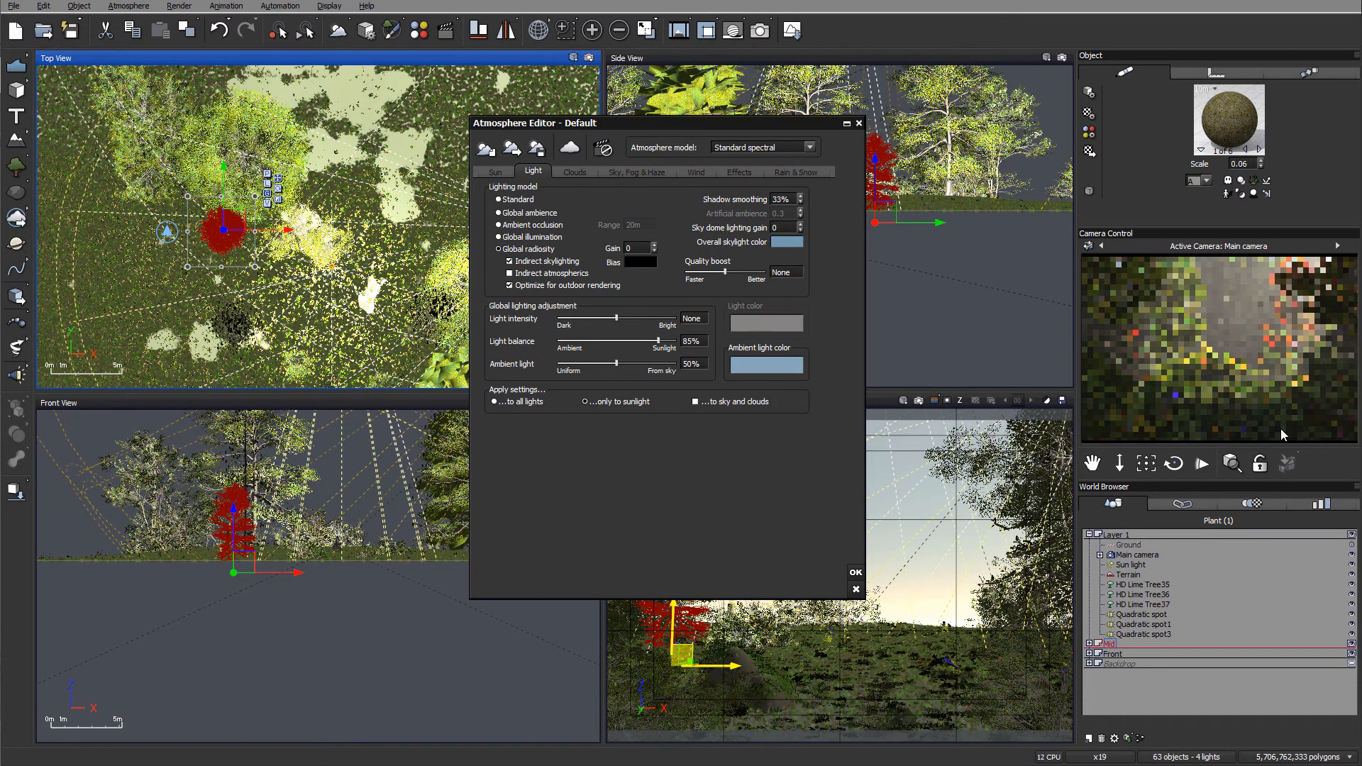
{"action": "right_click", "coordinate": [1249, 431]}
{"action": "right_click", "coordinate": [1291, 268]}
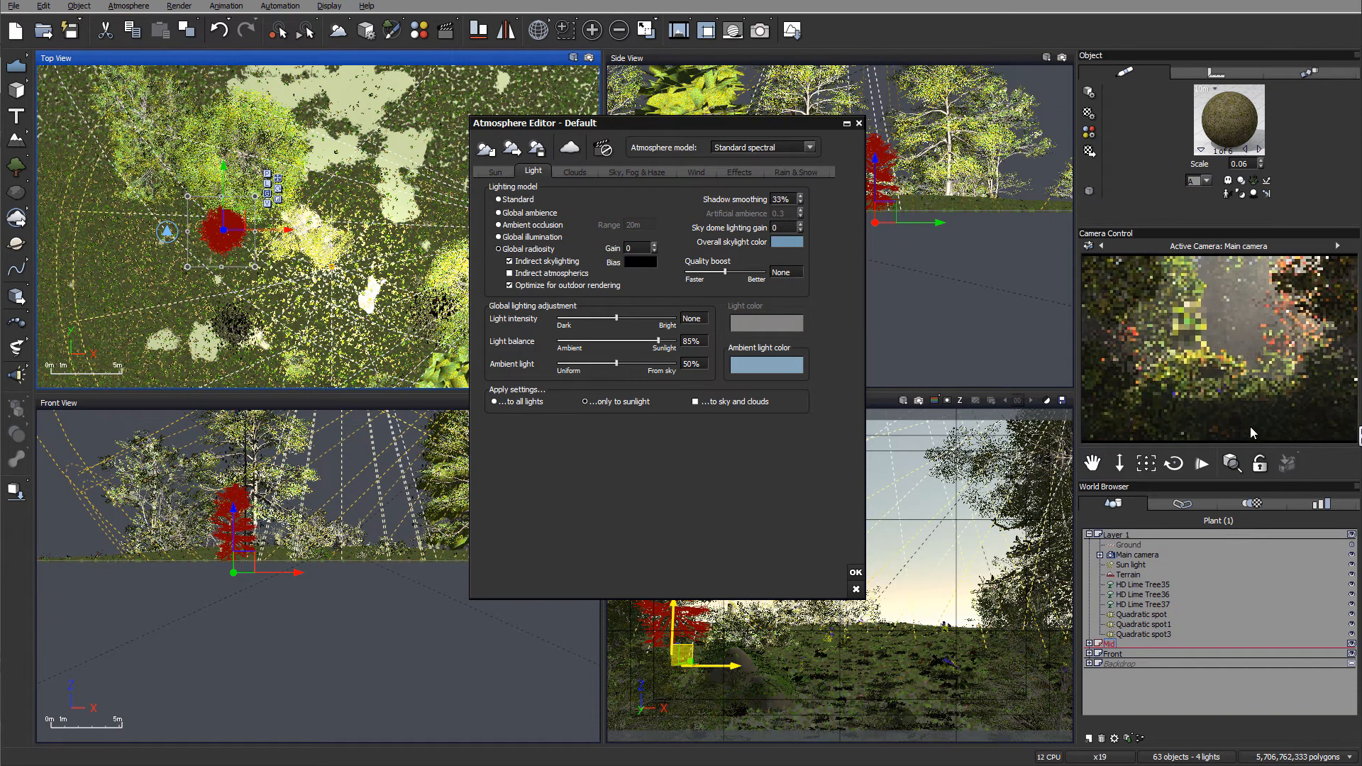
{"action": "left_click_drag", "start_coordinate": [658, 340], "coordinate": [586, 336]}
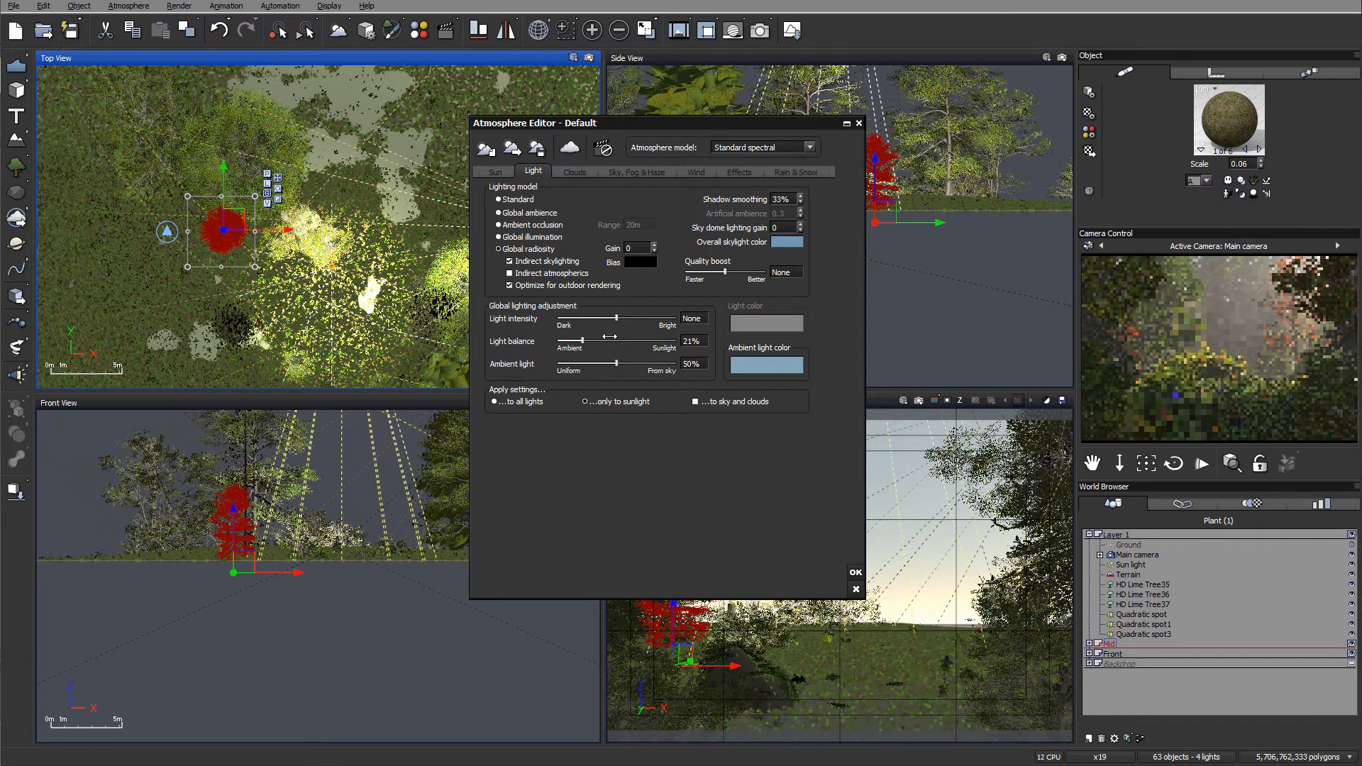
{"action": "left_click_drag", "start_coordinate": [603, 337], "coordinate": [667, 340]}
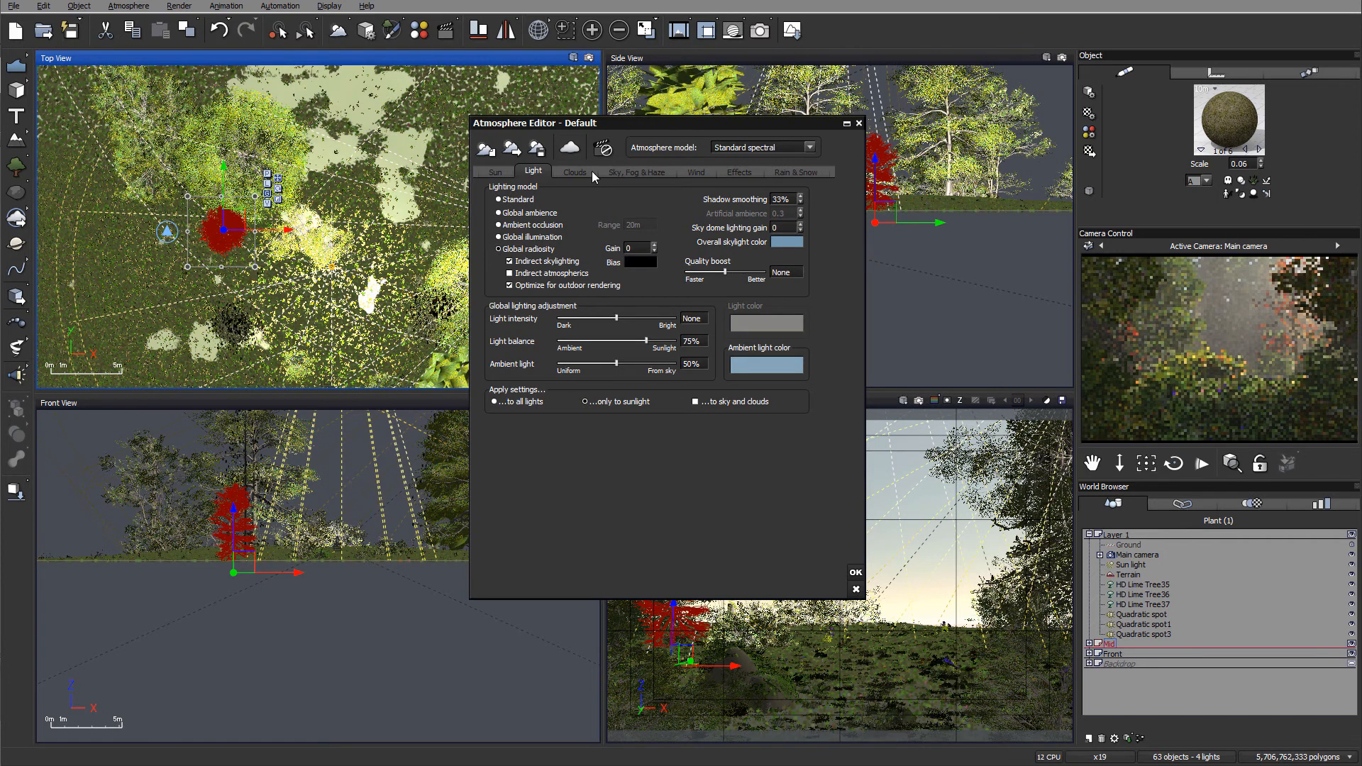
Step: Set decay amount to 90%, decay mean altitude to 4.216 km, haze ground density to 20%, fog ground density to 42% and fog mean altitude to 190.25 m
{"action": "left_click", "coordinate": [627, 175]}
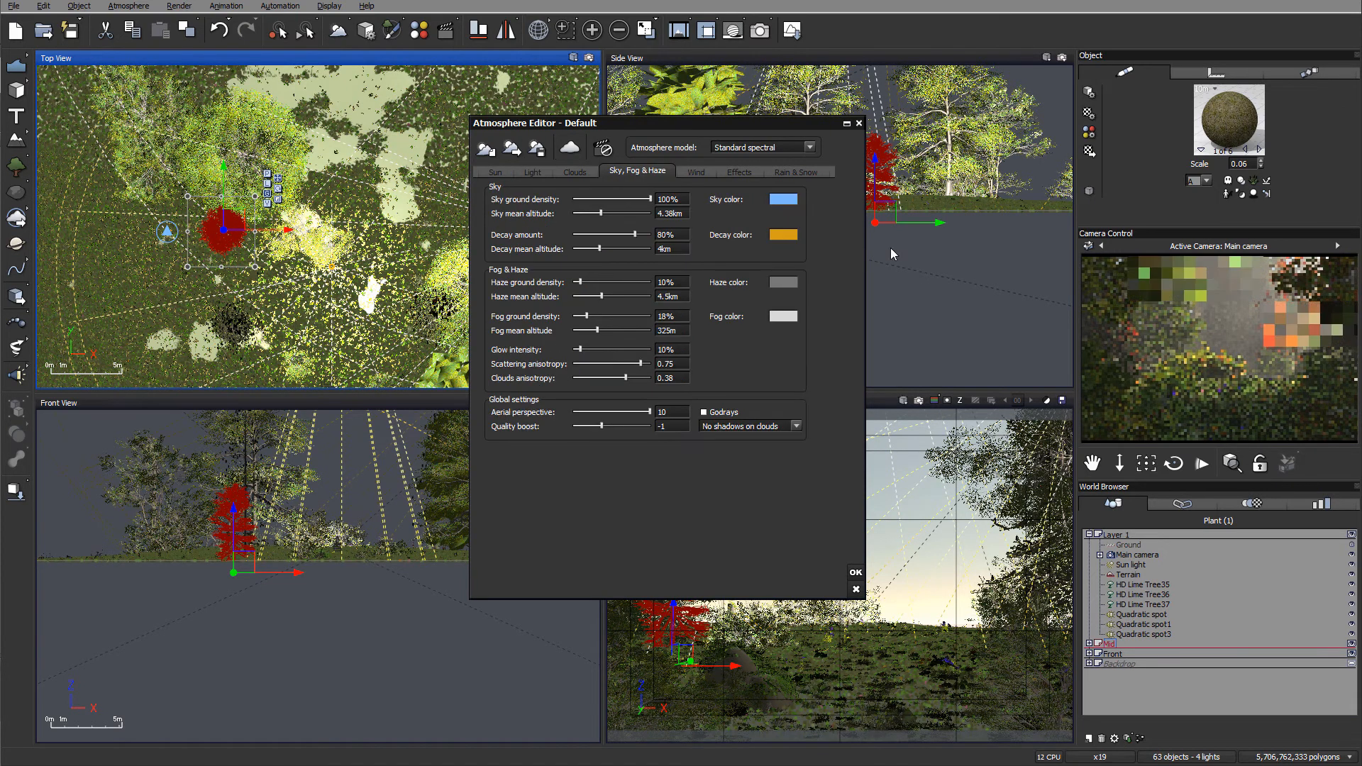
{"action": "left_click_drag", "start_coordinate": [635, 234], "coordinate": [602, 280]}
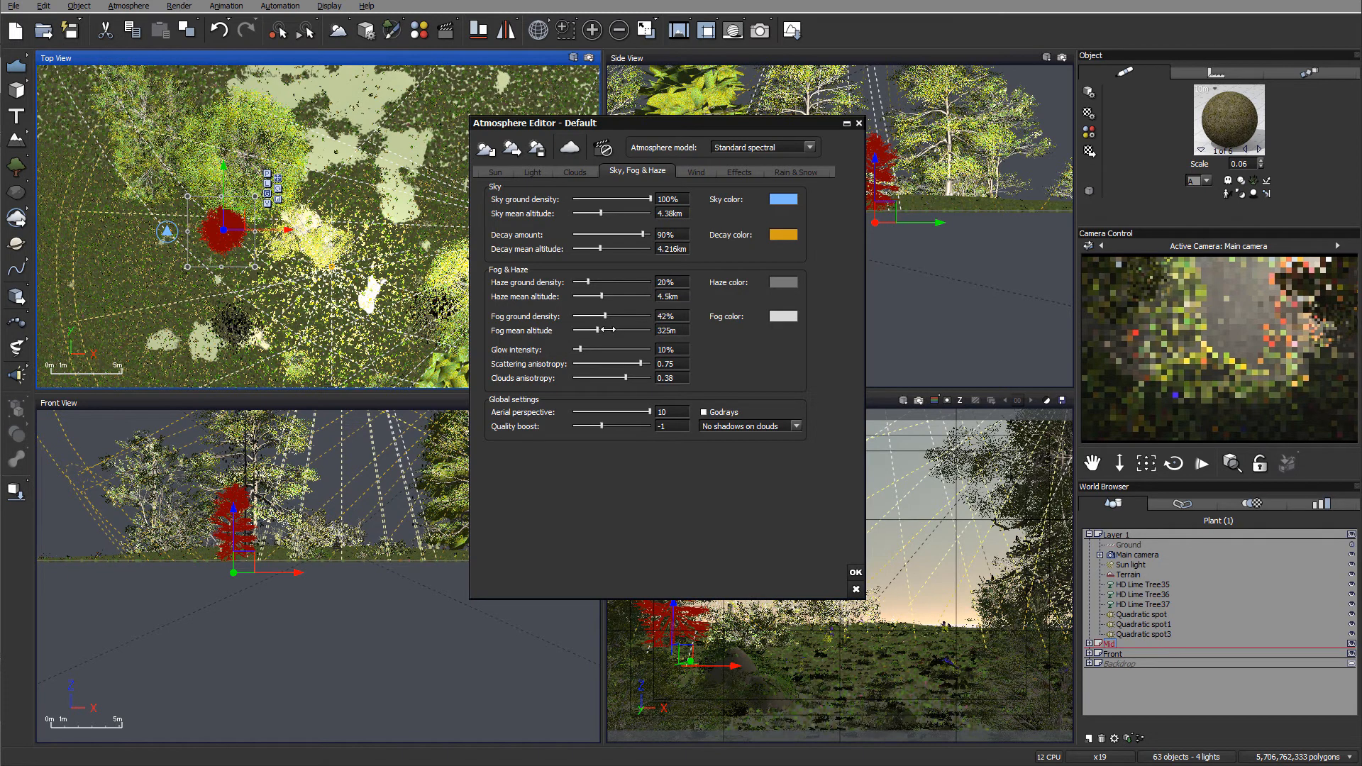
{"action": "left_click_drag", "start_coordinate": [609, 328], "coordinate": [602, 329]}
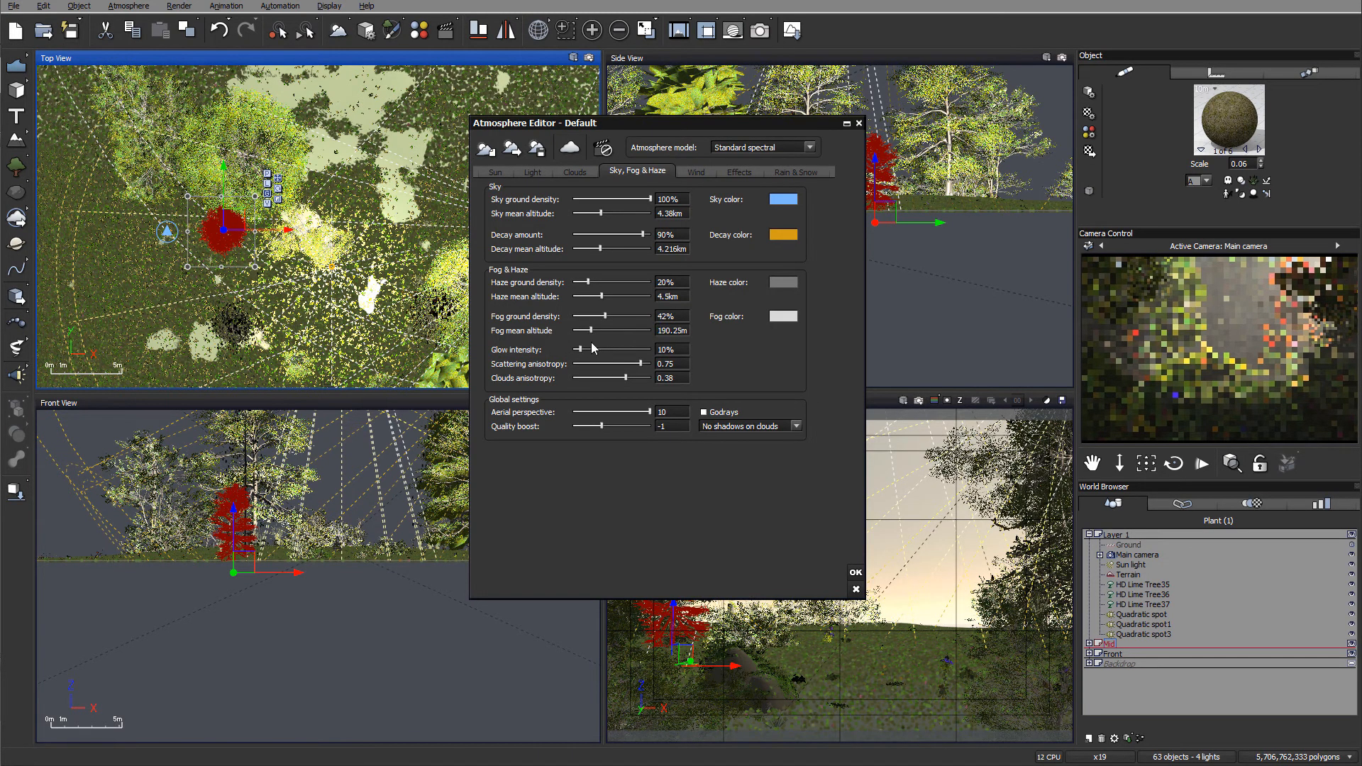
Step: Set the glow intensity to 29% and scattering anisotropy to 0.95, refresh the render preview, and apply the atmosphere settings
{"action": "left_click_drag", "start_coordinate": [602, 347], "coordinate": [658, 363]}
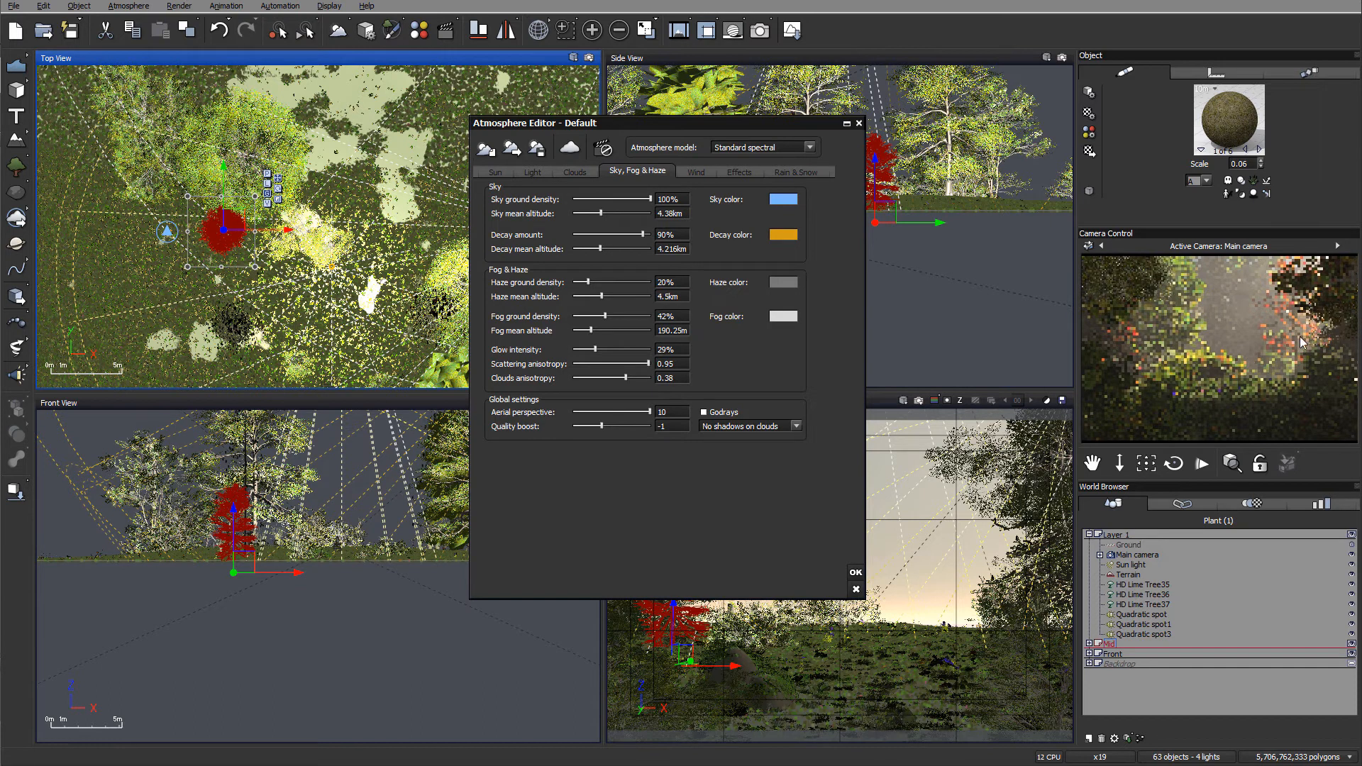
{"action": "right_click", "coordinate": [1241, 313]}
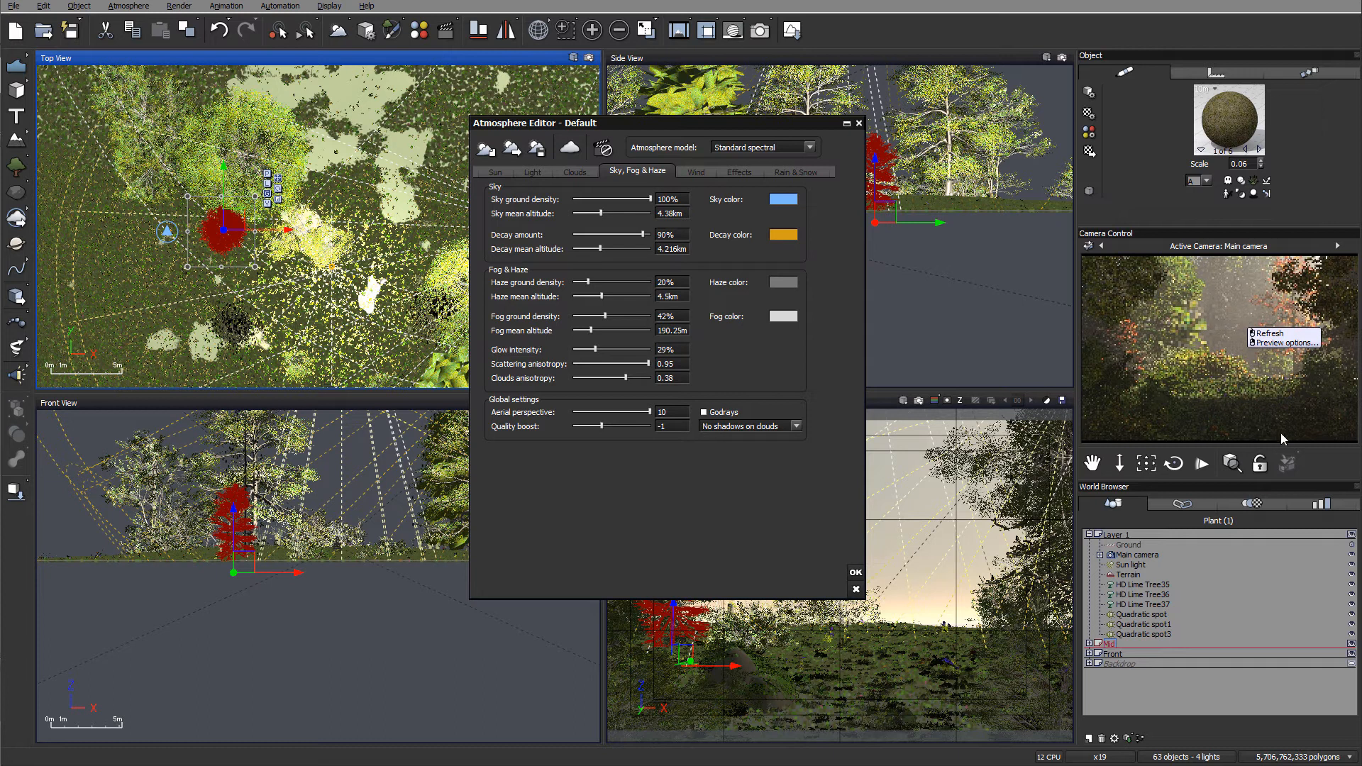
{"action": "left_click", "coordinate": [1227, 298]}
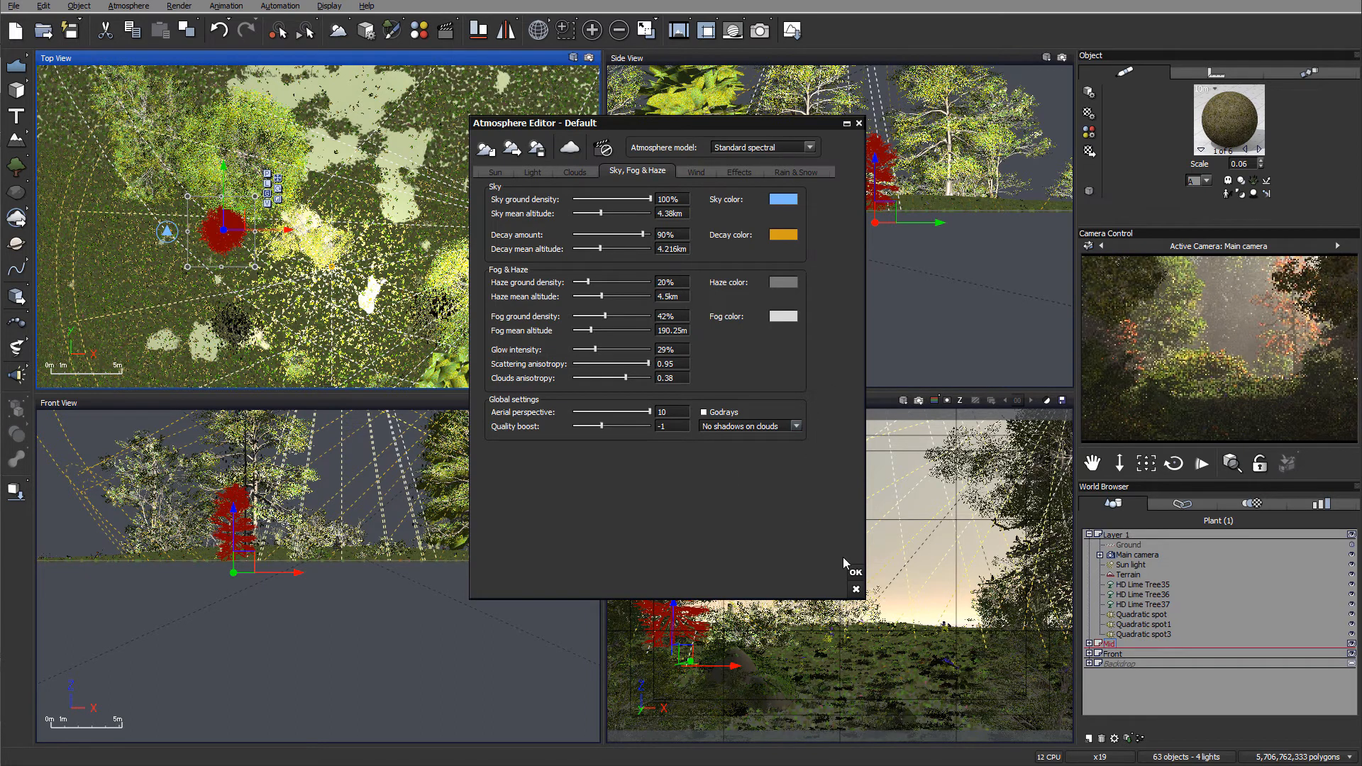
{"action": "left_click", "coordinate": [855, 572]}
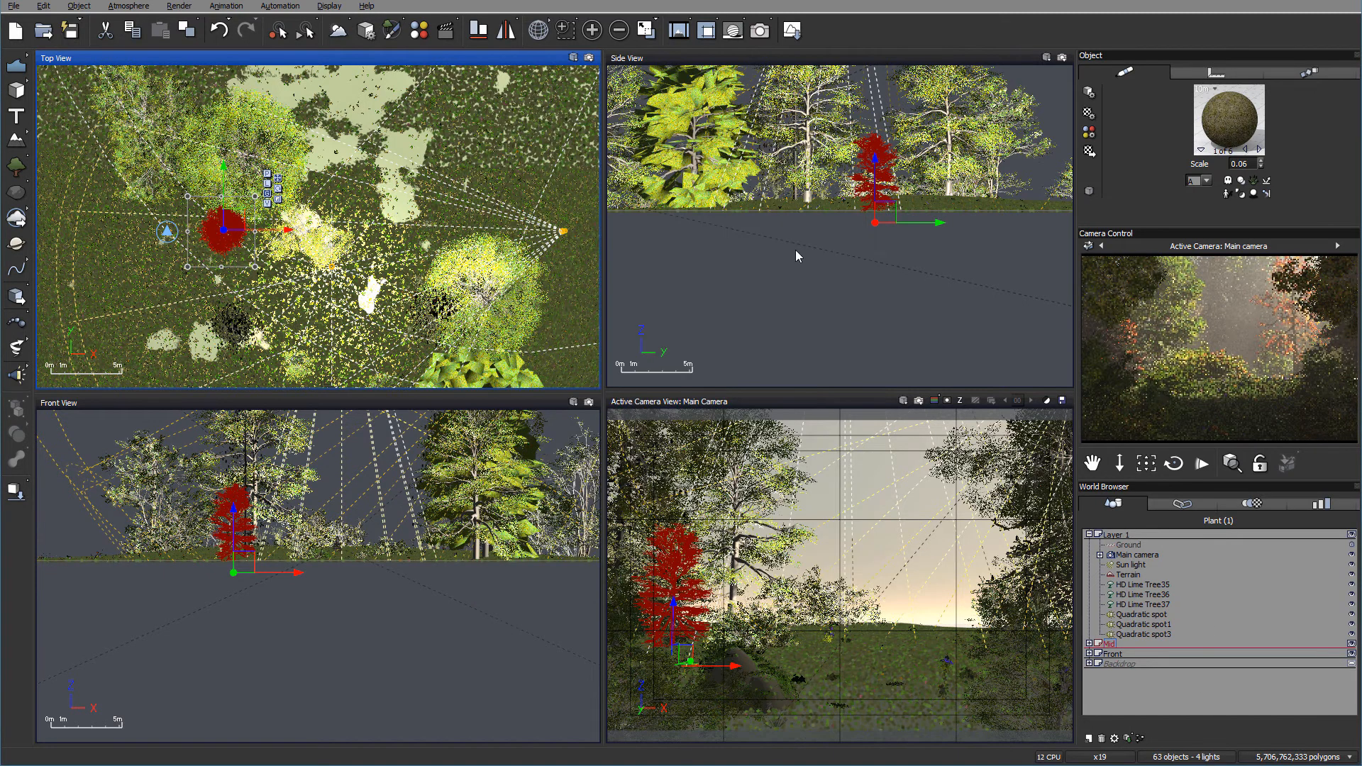
Step: Add a Leafless Tree - Down to the Mid layer and position it behind the yellow bush, raised to ground level
{"action": "left_click", "coordinate": [17, 171]}
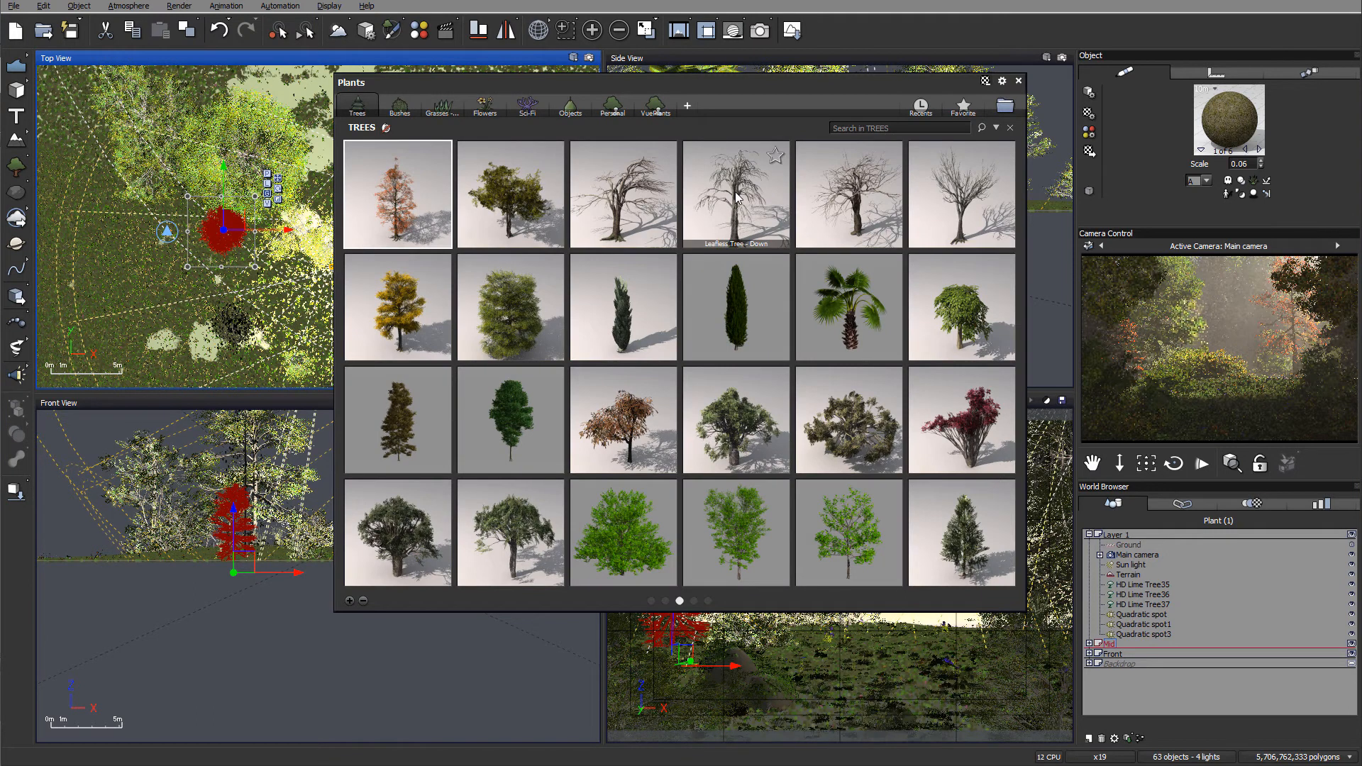
{"action": "mouse_move", "coordinate": [873, 171]}
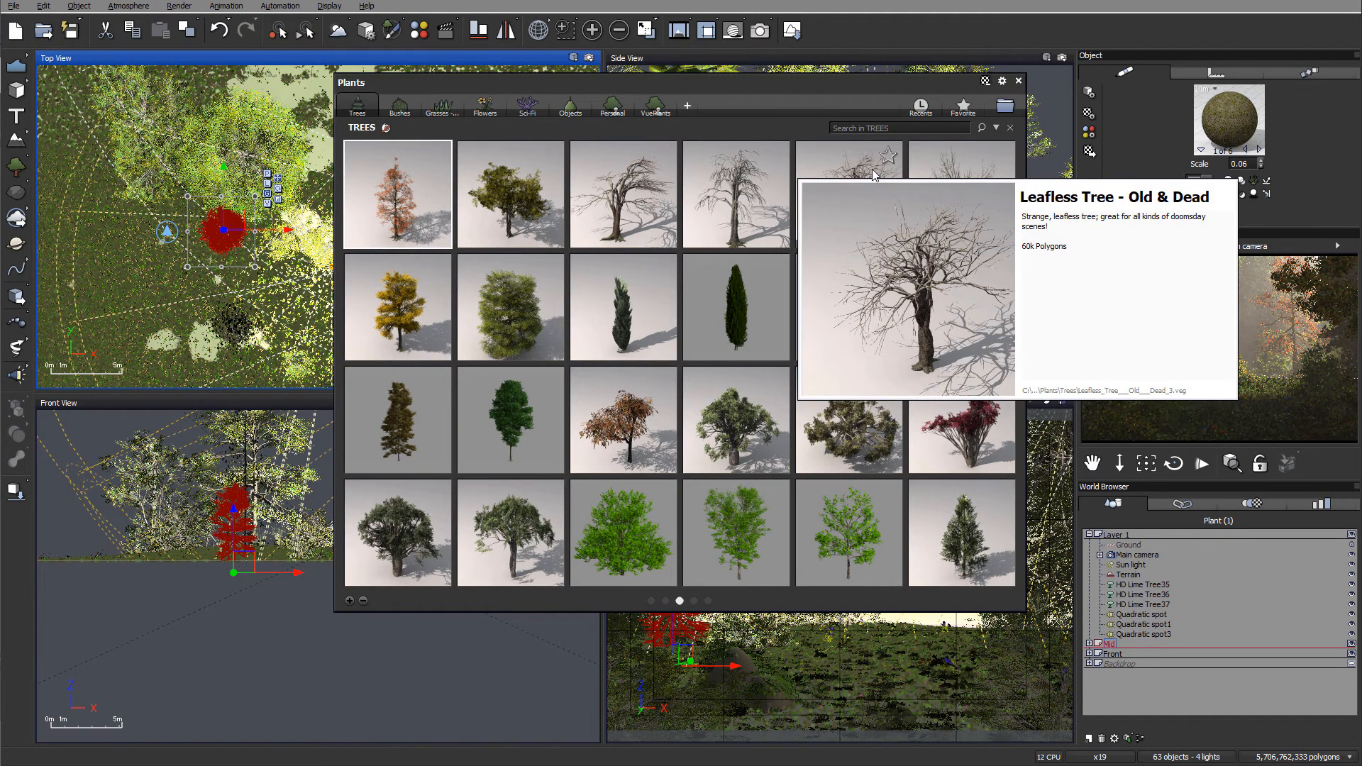
{"action": "left_click", "coordinate": [738, 199]}
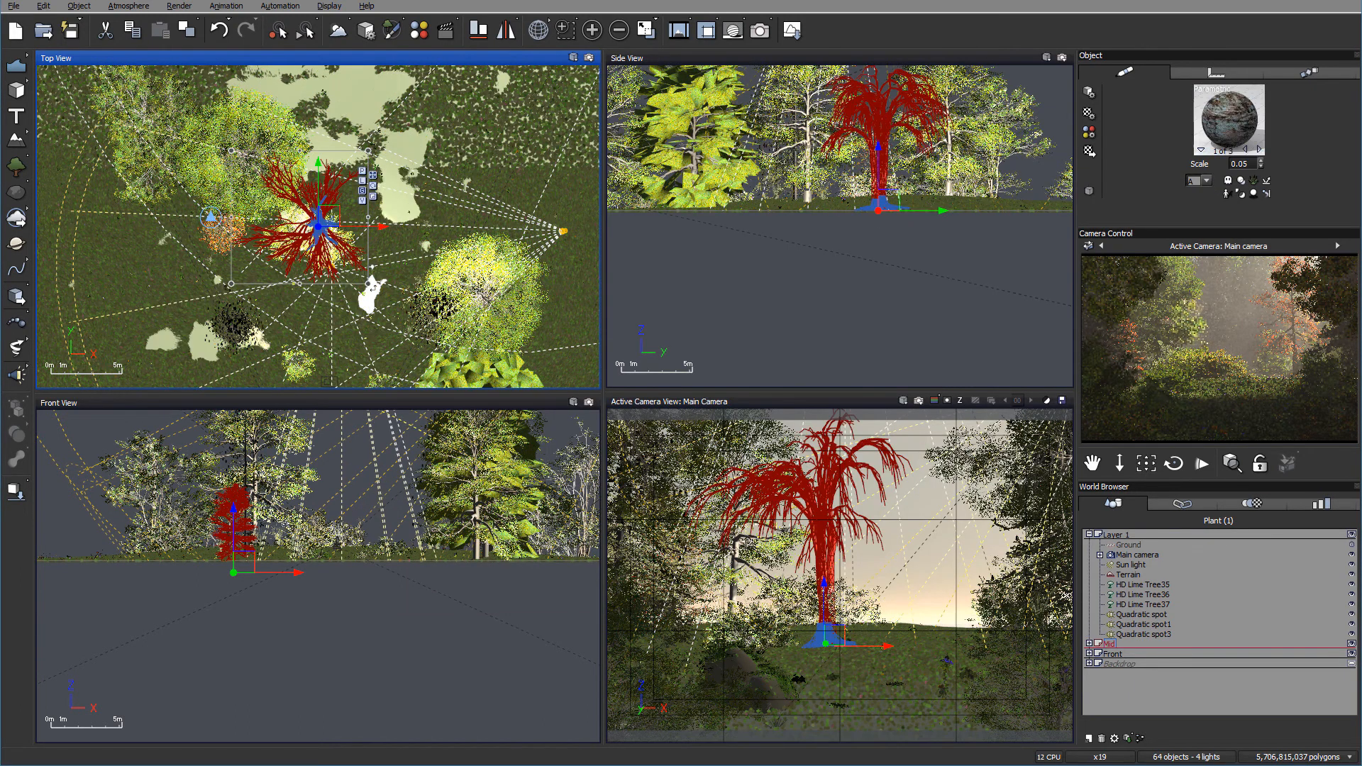
{"action": "left_click_drag", "start_coordinate": [324, 224], "coordinate": [388, 172]}
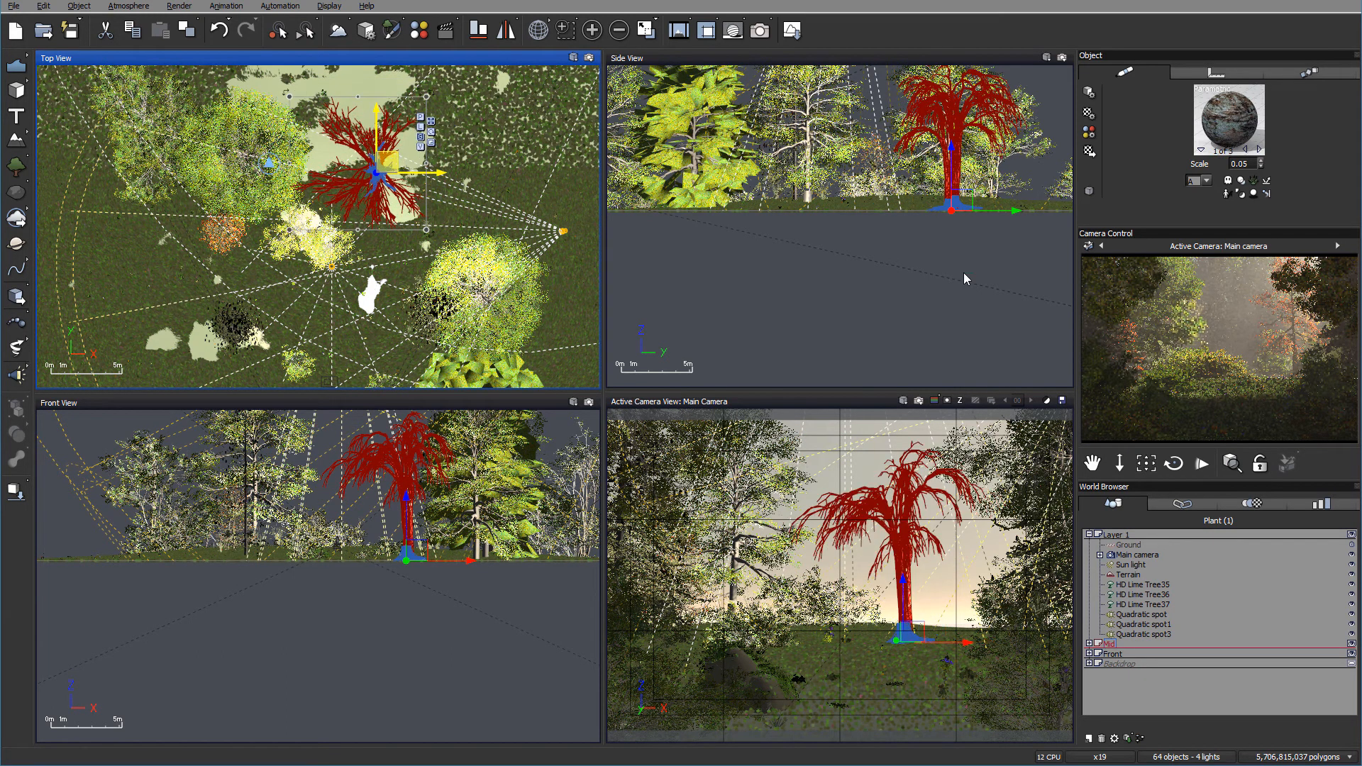
{"action": "left_click_drag", "start_coordinate": [937, 198], "coordinate": [938, 187]}
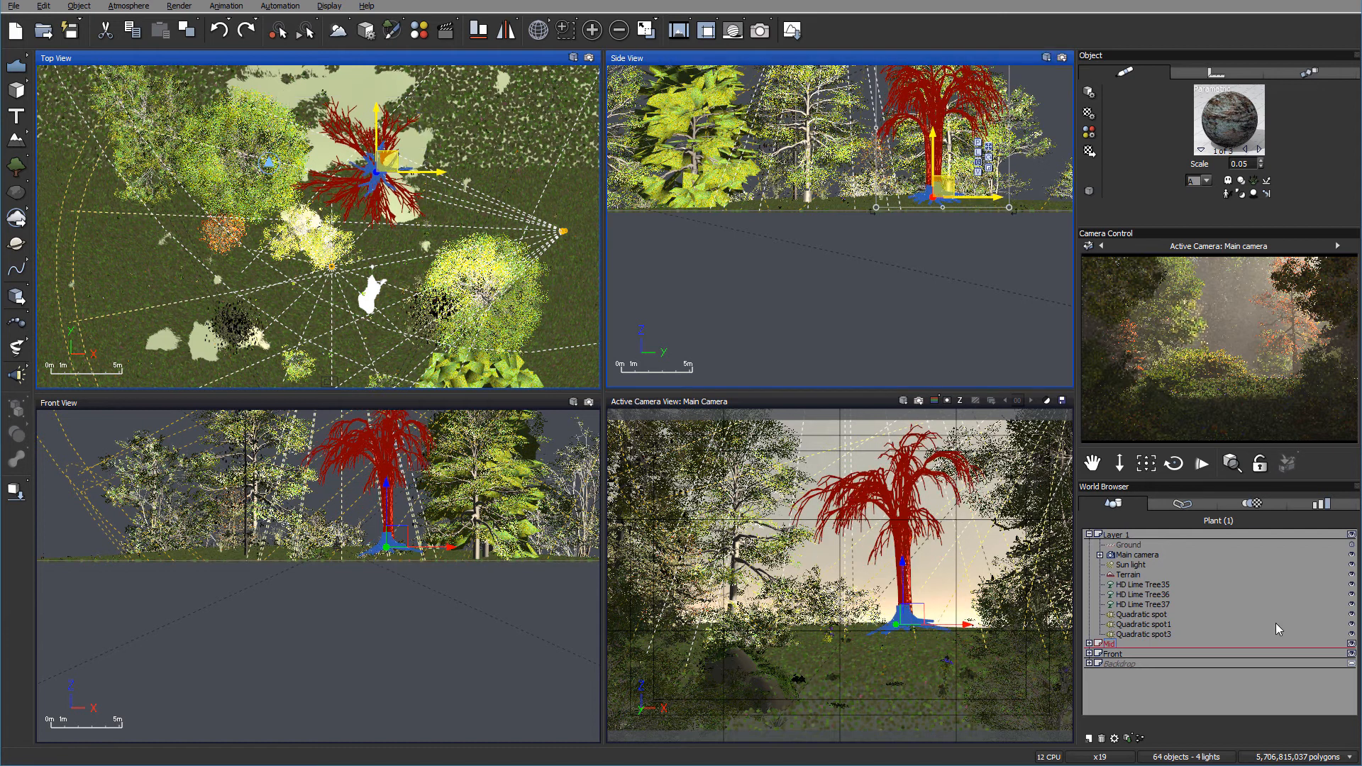
Step: Transfer the leafless tree from the Mid layer to Layer 1 and reposition it farther from the camera, near the centre of the shot
{"action": "left_click", "coordinate": [1089, 643]}
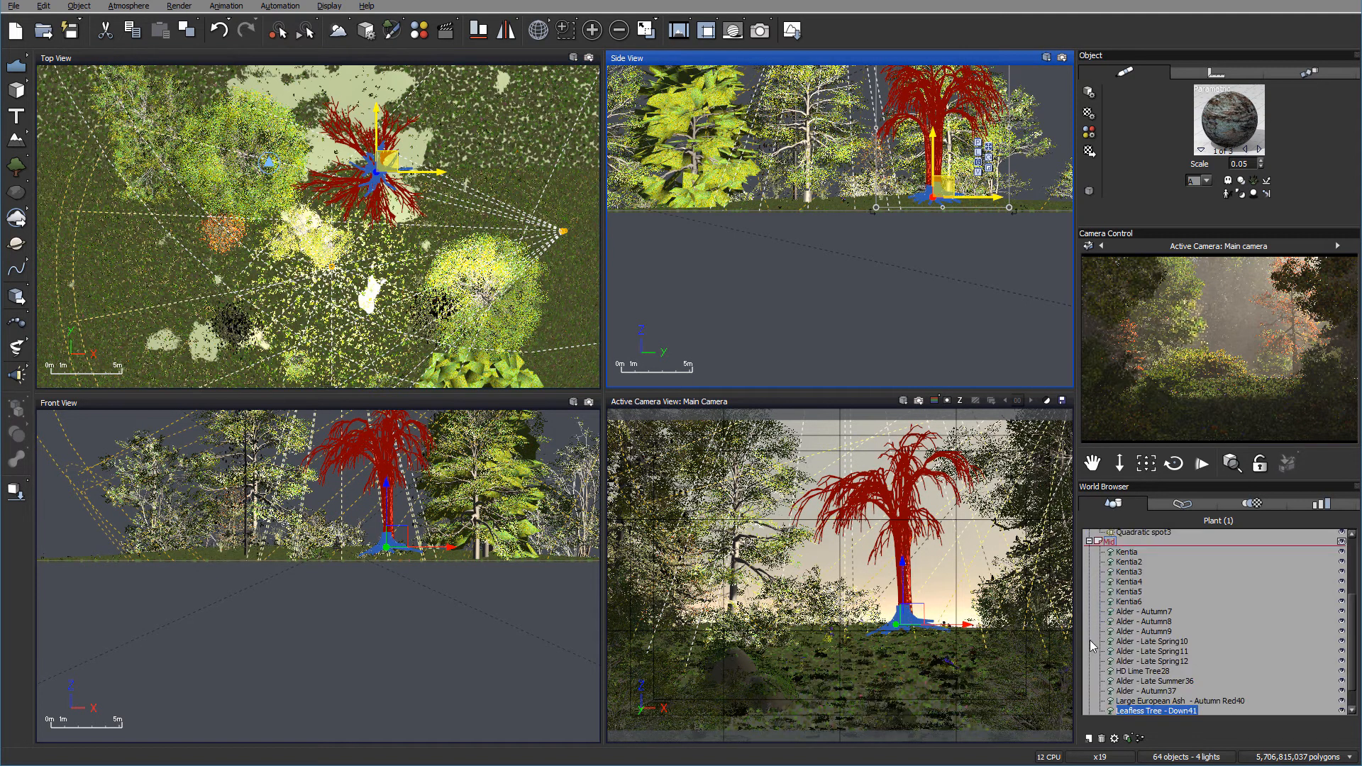
{"action": "left_click_drag", "start_coordinate": [1194, 705], "coordinate": [1158, 610]}
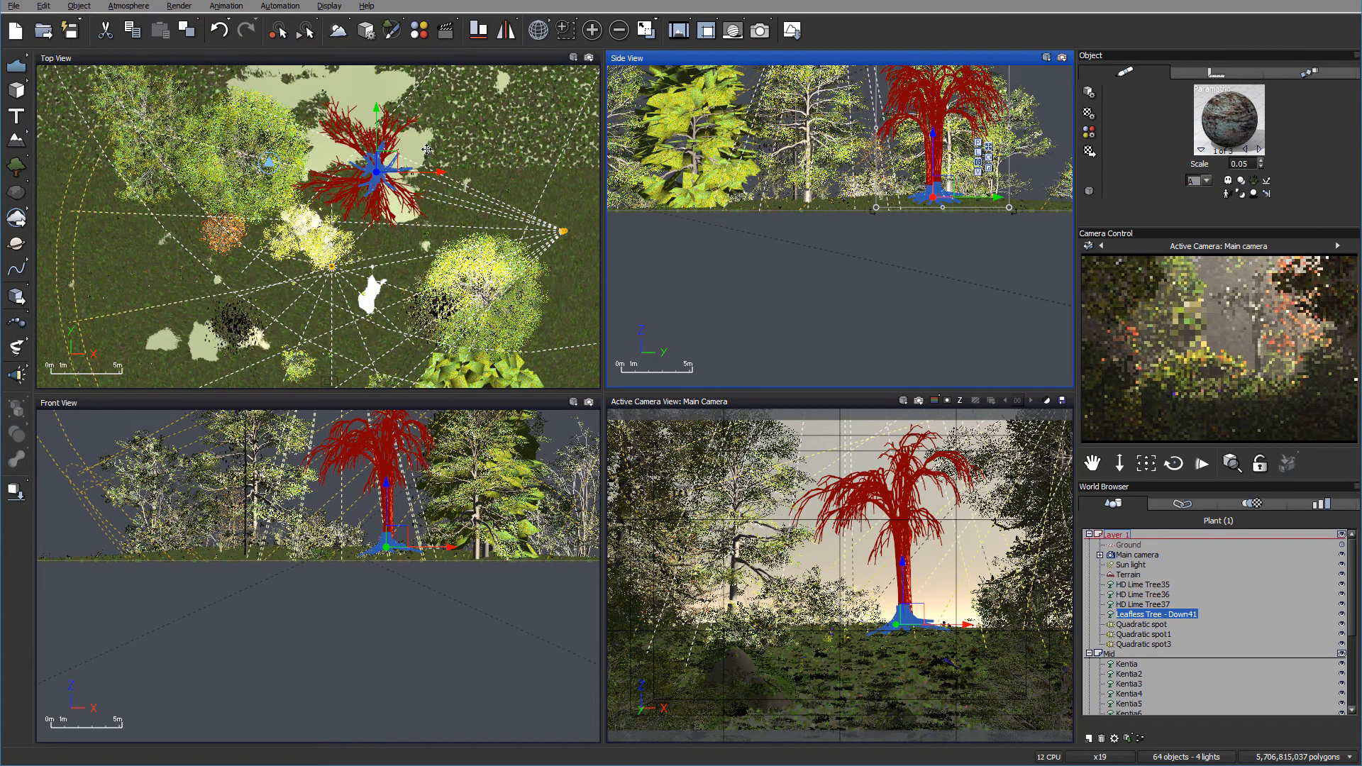
{"action": "right_click_drag", "start_coordinate": [437, 229], "coordinate": [510, 315]}
{"action": "key", "text": "ctrl+z"}
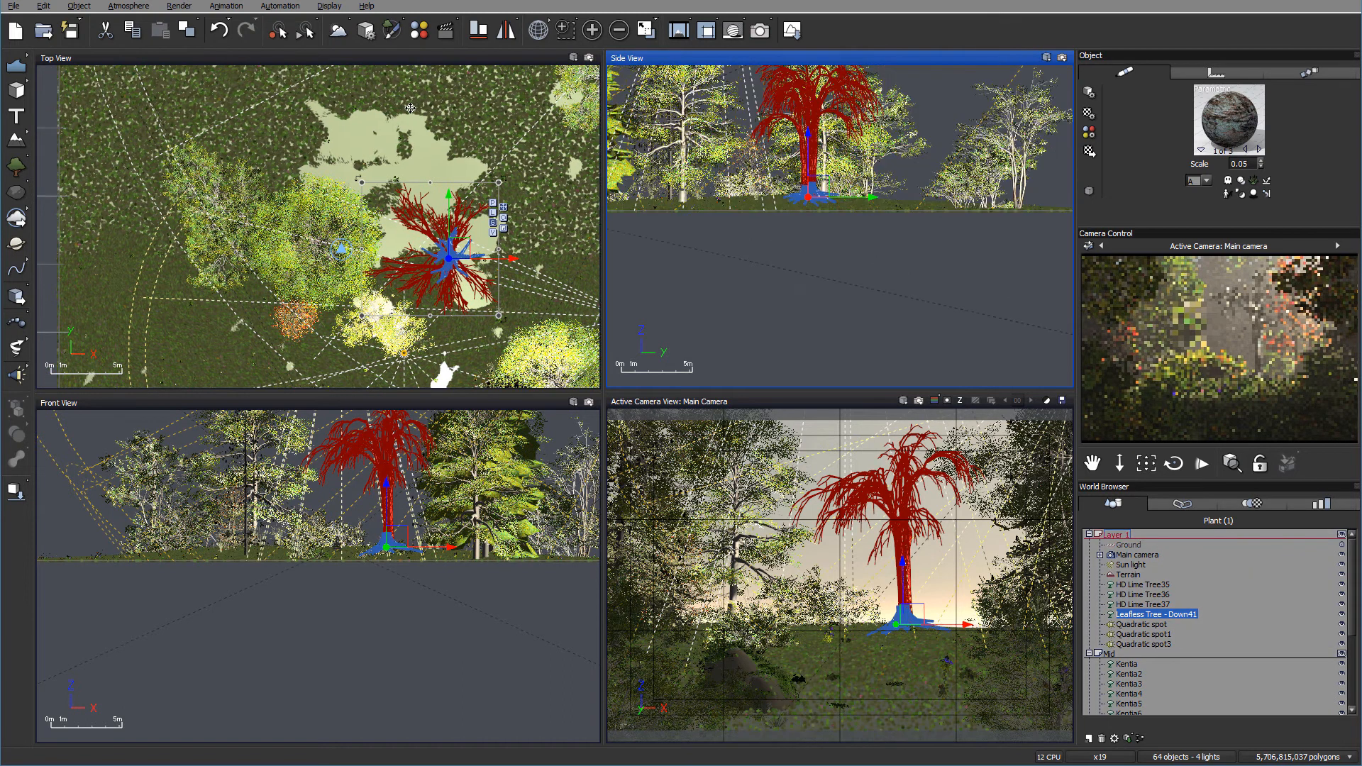
{"action": "key", "text": "ctrl+y"}
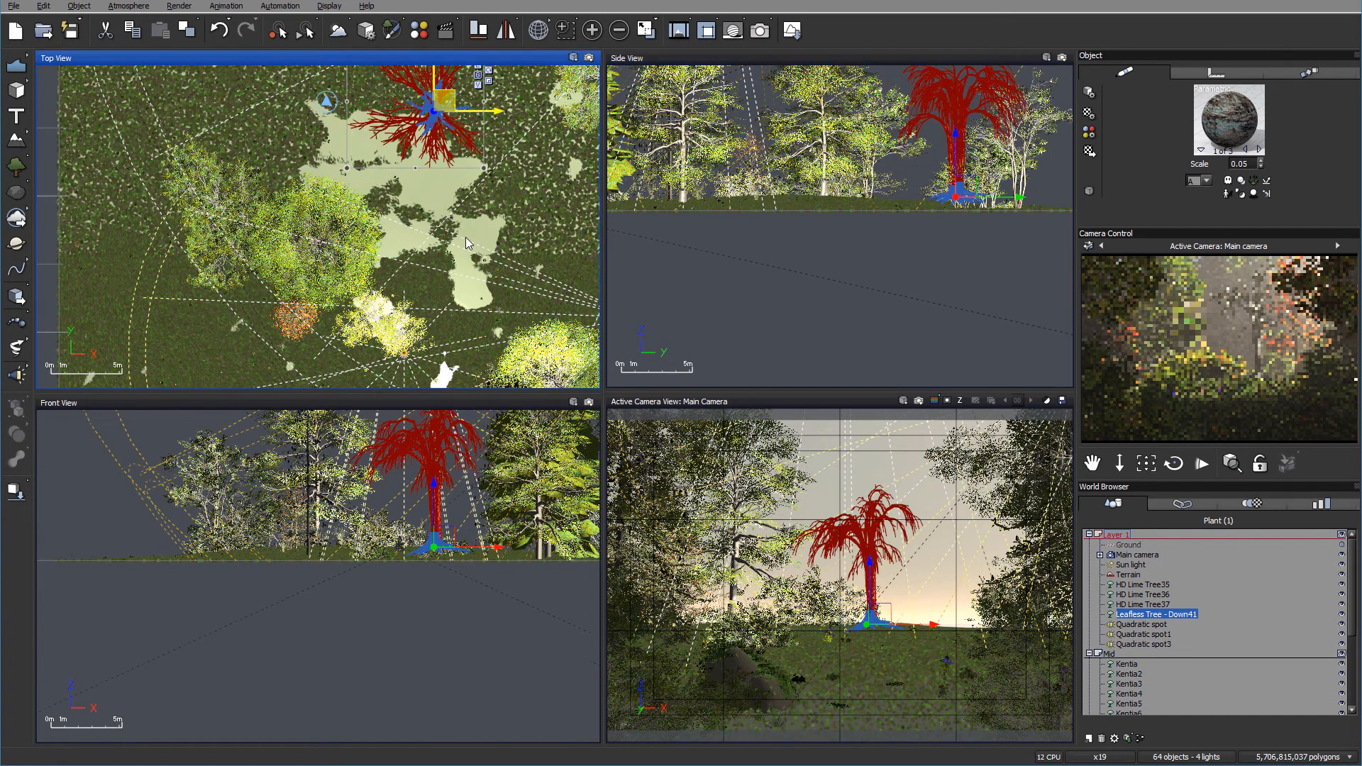
{"action": "right_click_drag", "start_coordinate": [463, 302], "coordinate": [464, 307]}
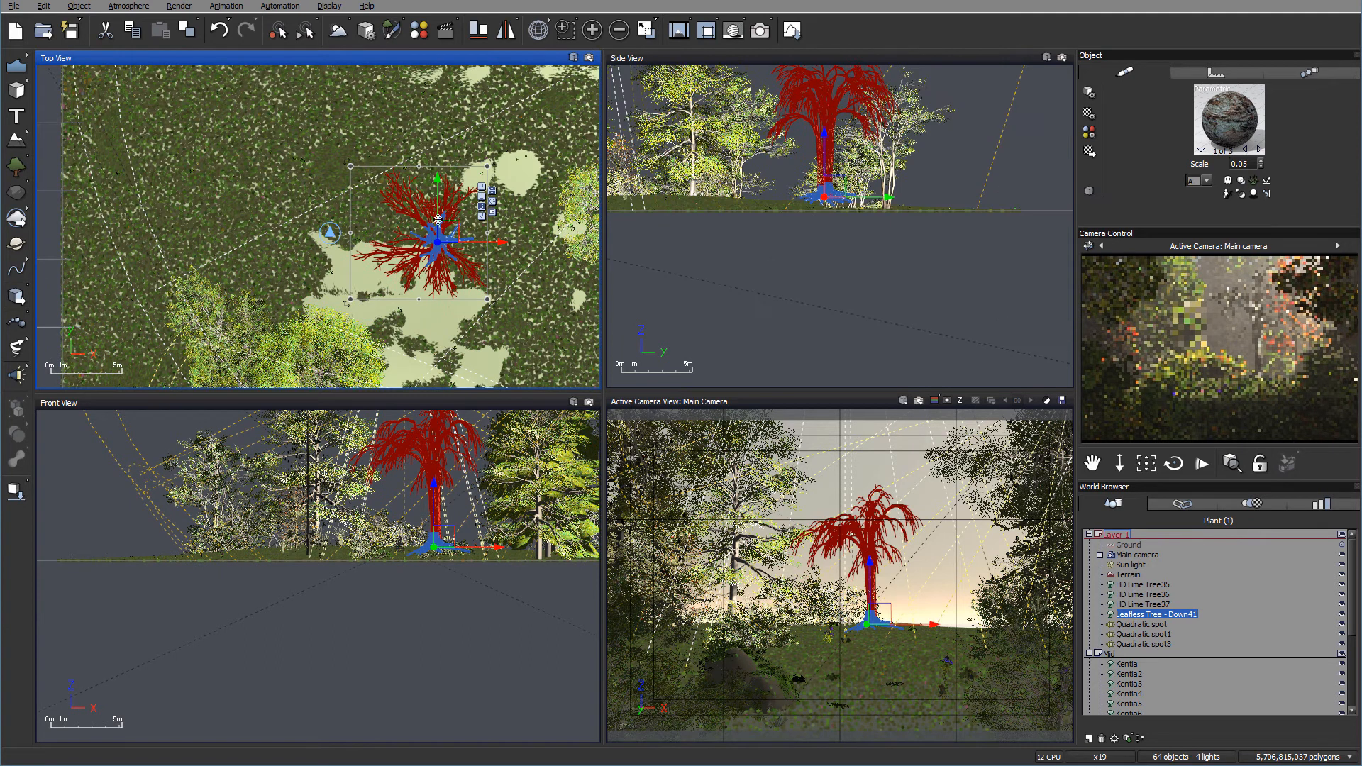
{"action": "key", "text": "ctrl+z"}
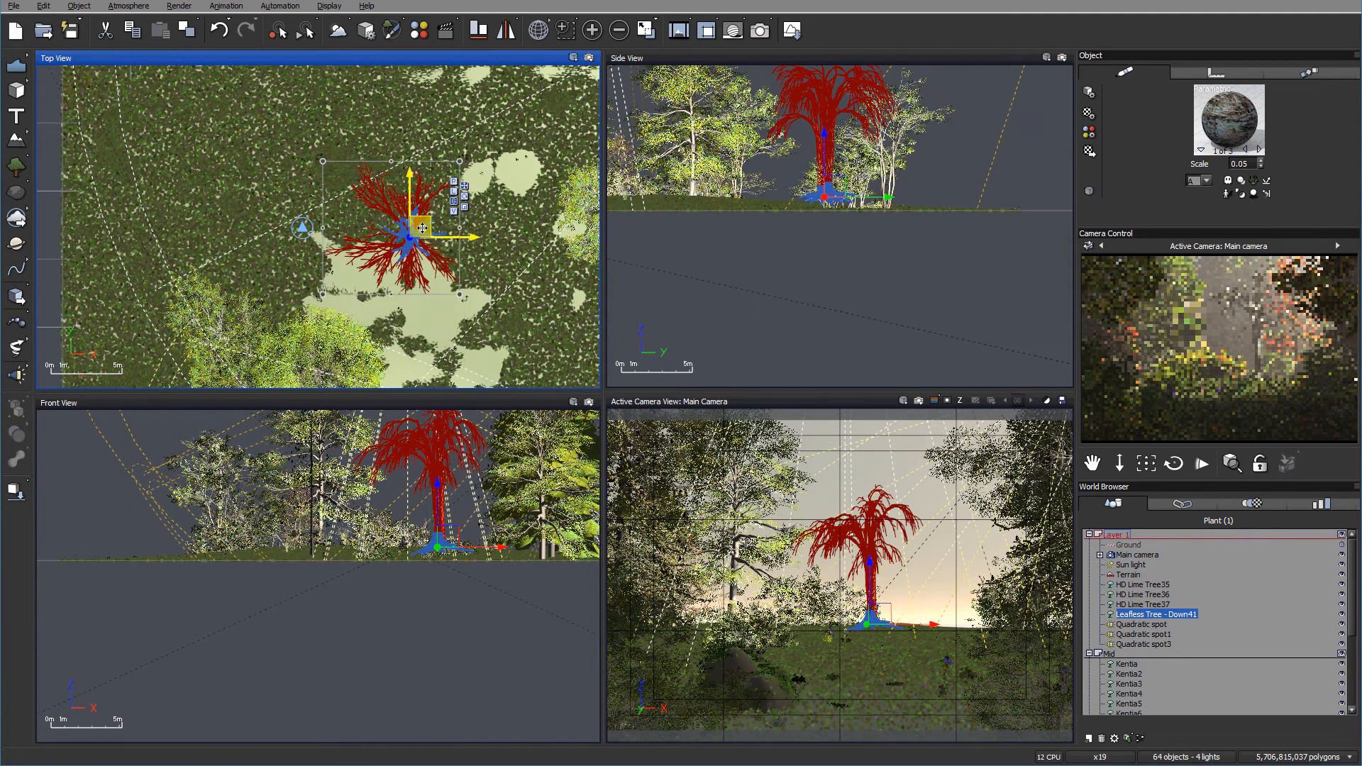
{"action": "left_click_drag", "start_coordinate": [405, 226], "coordinate": [387, 226]}
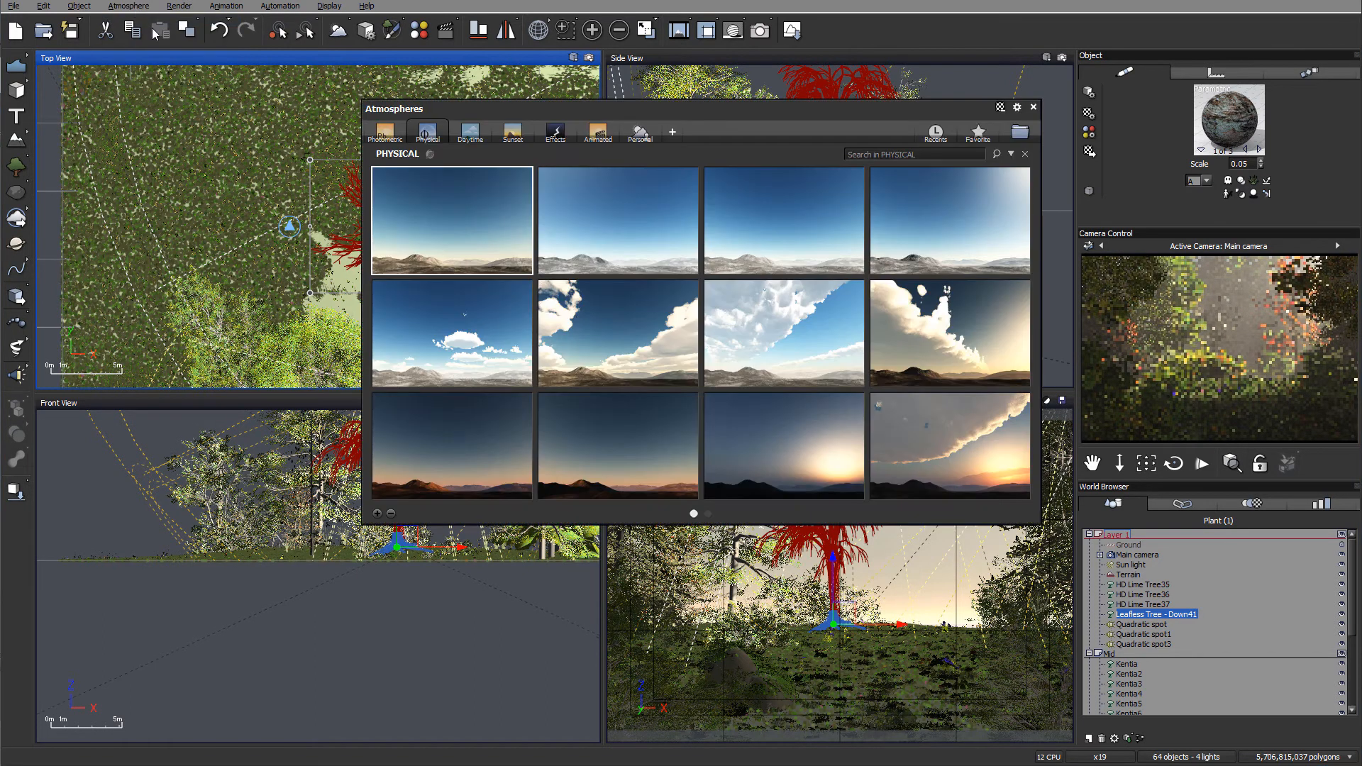
Step: Set the atmosphere's aerial perspective to 1.92, refresh the render preview, and apply the atmosphere settings
{"action": "left_click", "coordinate": [1033, 106]}
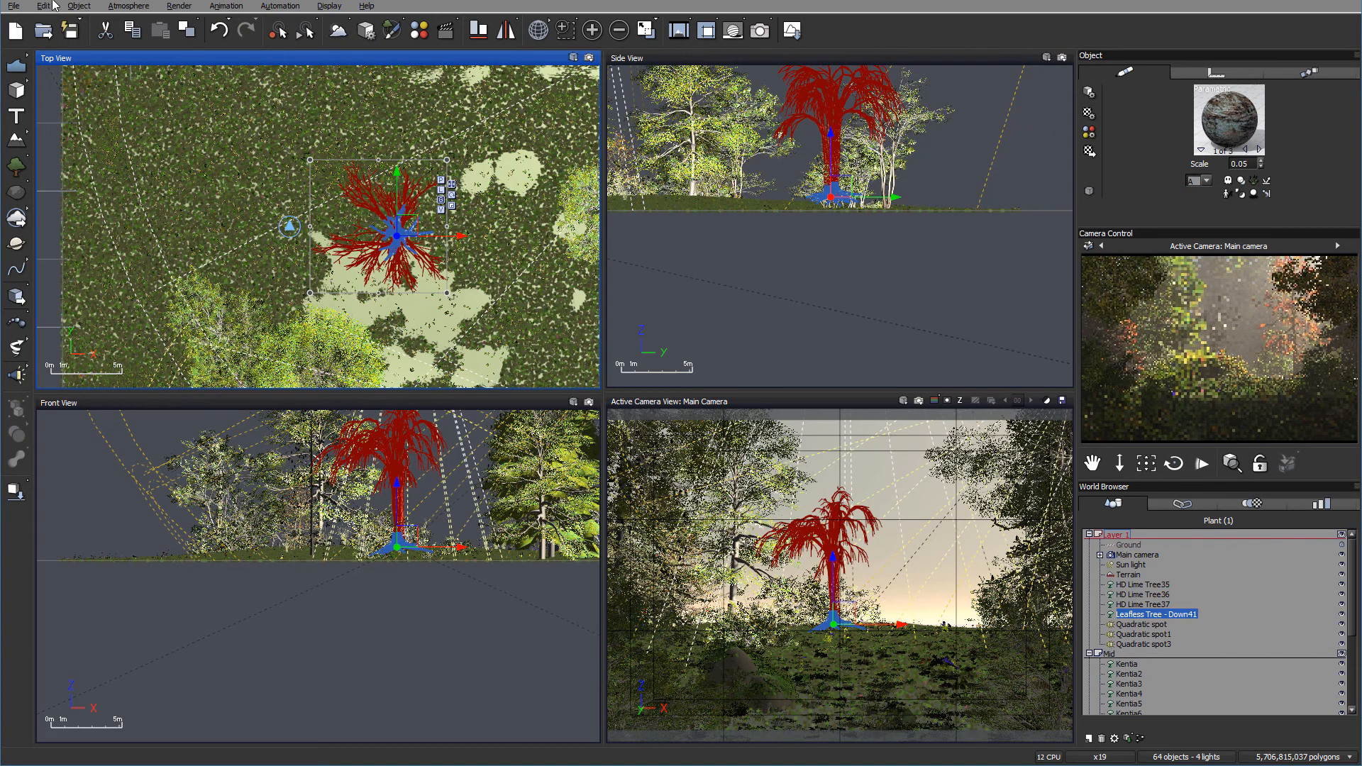
{"action": "left_click", "coordinate": [128, 6]}
{"action": "left_click", "coordinate": [145, 98]}
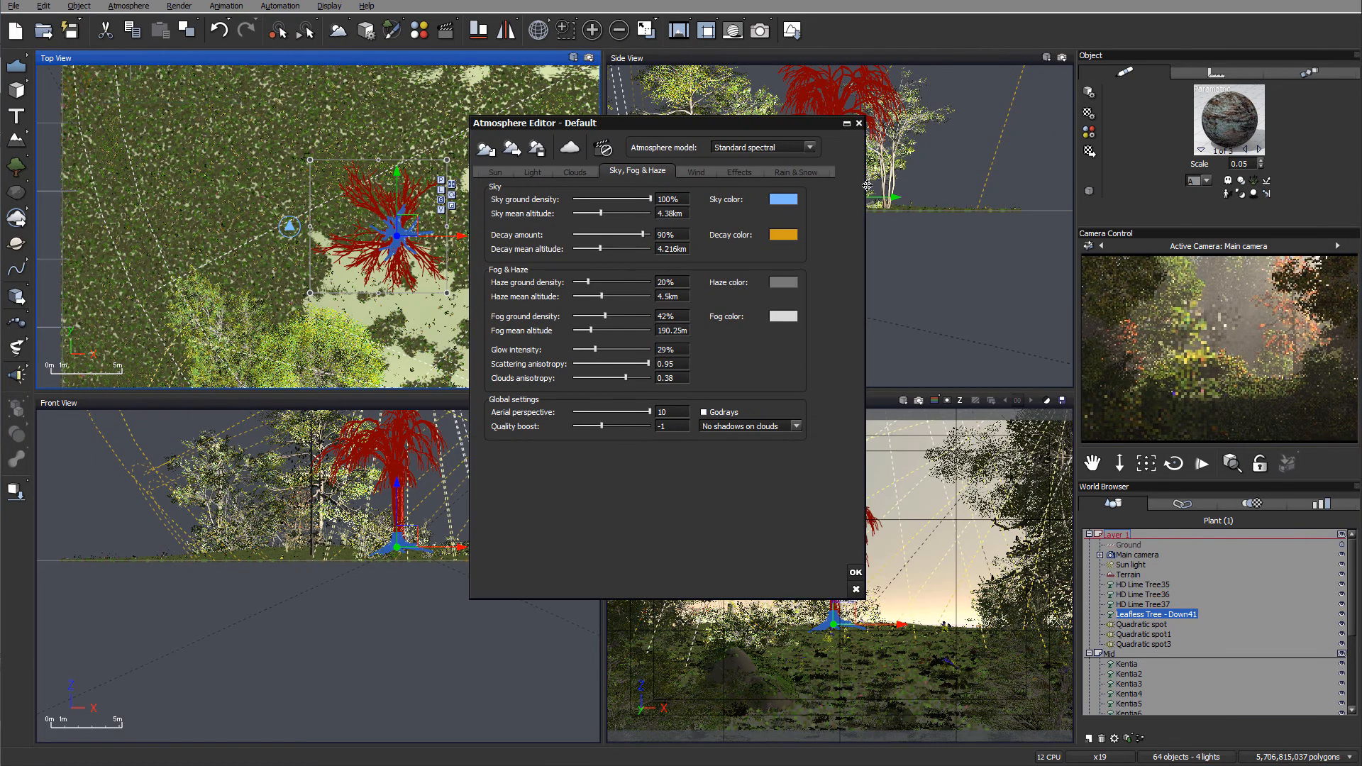
{"action": "left_click_drag", "start_coordinate": [650, 411], "coordinate": [625, 411]}
{"action": "right_click", "coordinate": [1264, 363]}
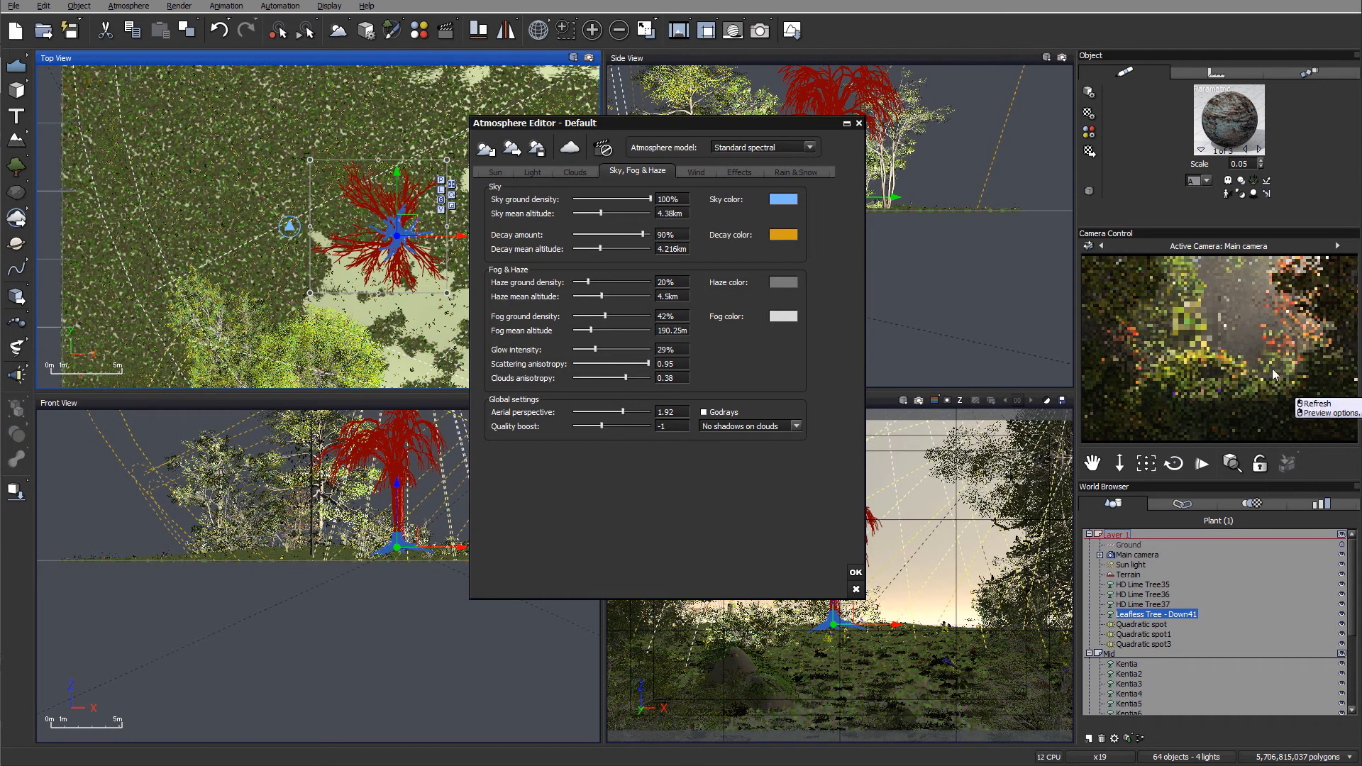
{"action": "left_click", "coordinate": [856, 572]}
Step: Browse the tree library for another background plant and add a Common Hazel to Layer 1
{"action": "left_click", "coordinate": [23, 168]}
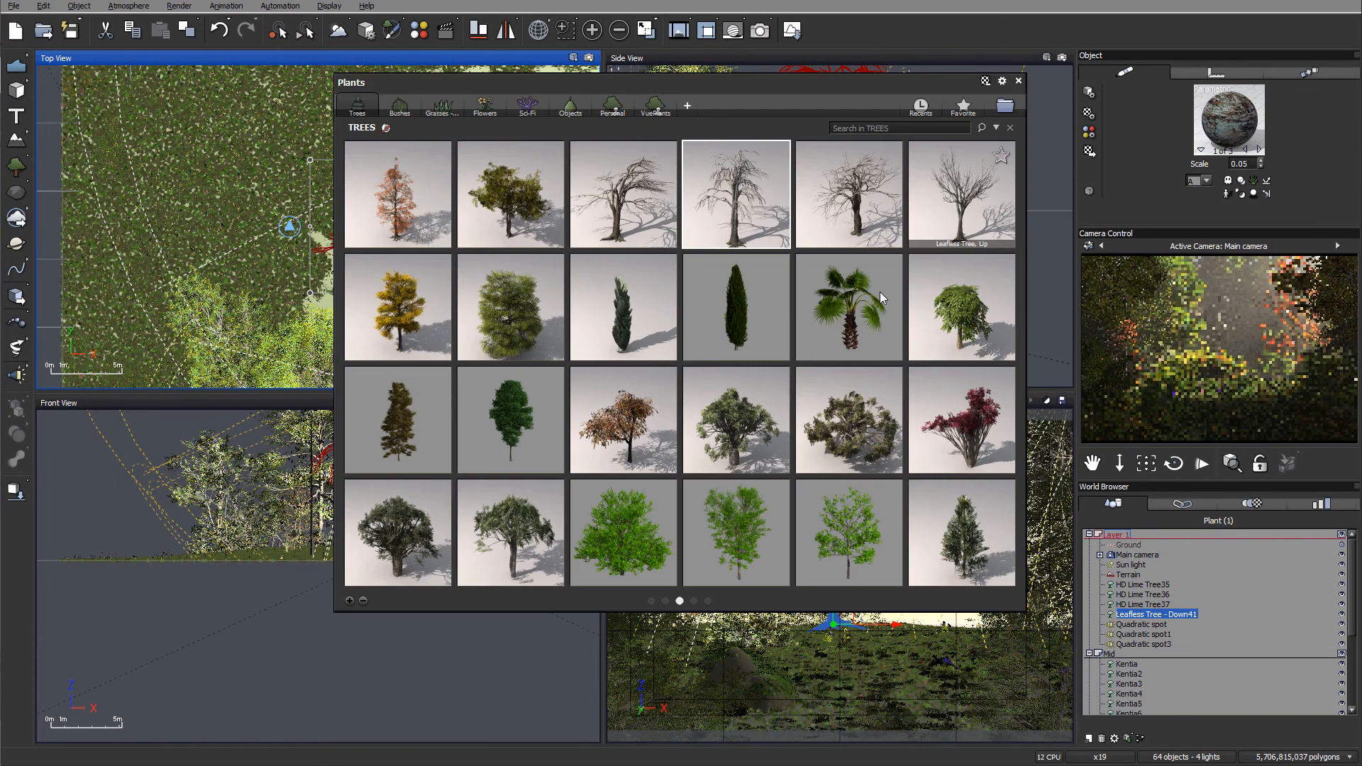
{"action": "scroll", "coordinate": [853, 305], "scroll_direction": "down", "scroll_amount": 1}
{"action": "mouse_move", "coordinate": [853, 306]}
{"action": "scroll", "coordinate": [854, 305], "scroll_direction": "down", "scroll_amount": 1}
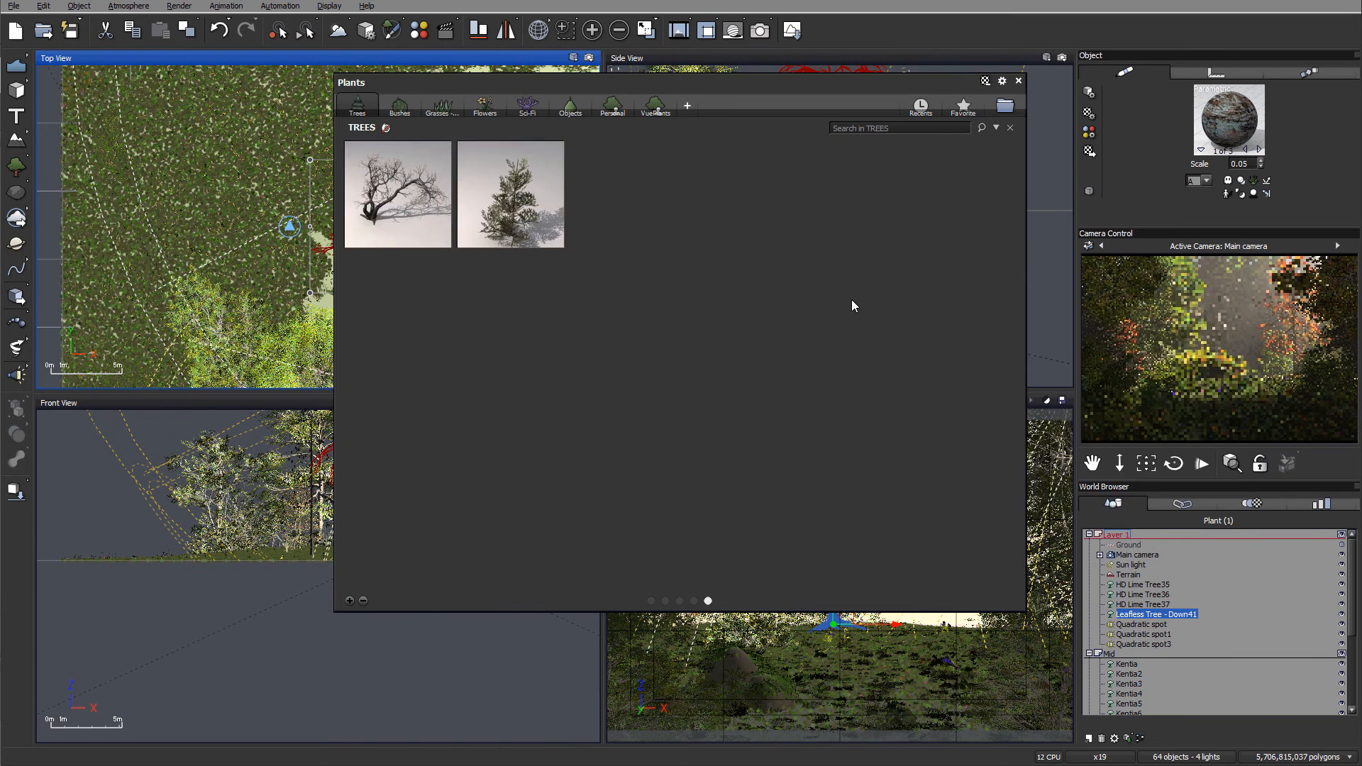
{"action": "scroll", "coordinate": [851, 300], "scroll_direction": "up", "scroll_amount": 1}
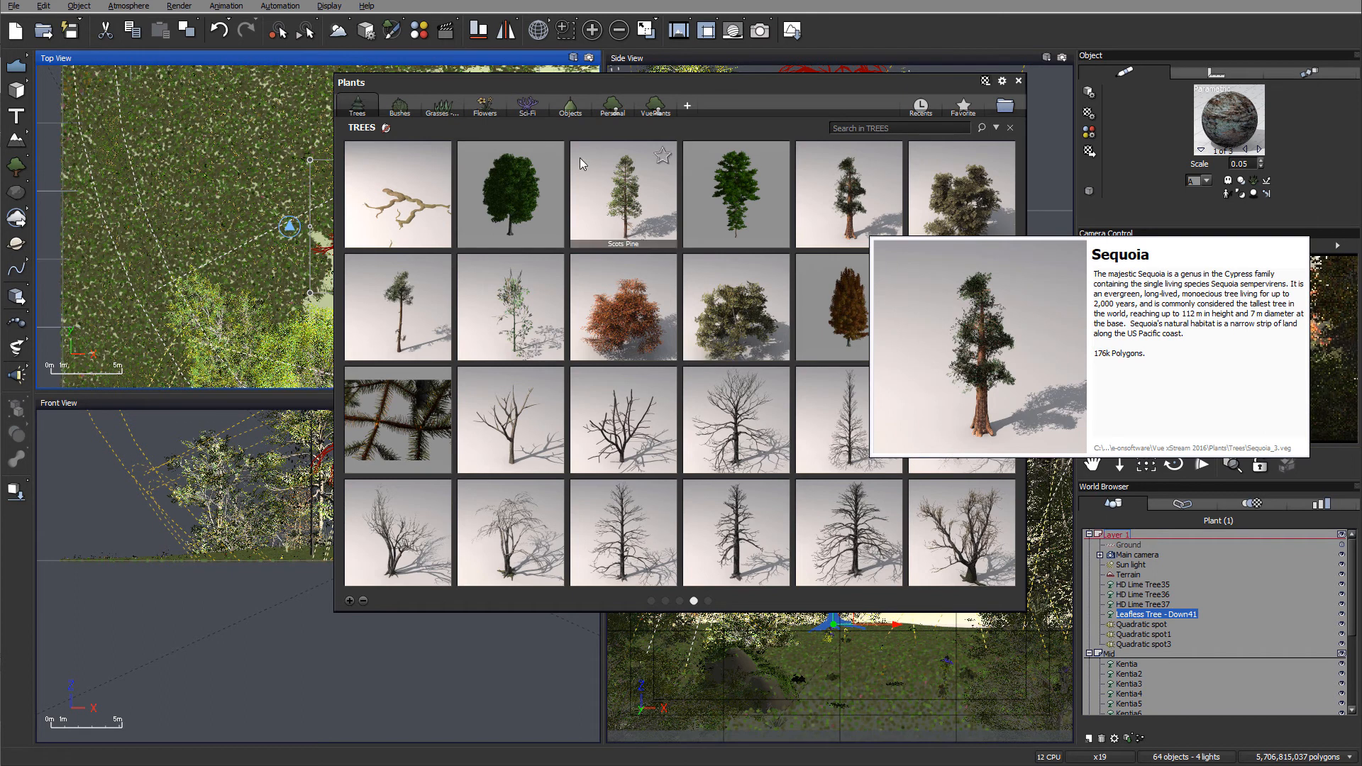
{"action": "scroll", "coordinate": [675, 298], "scroll_direction": "down", "scroll_amount": 1}
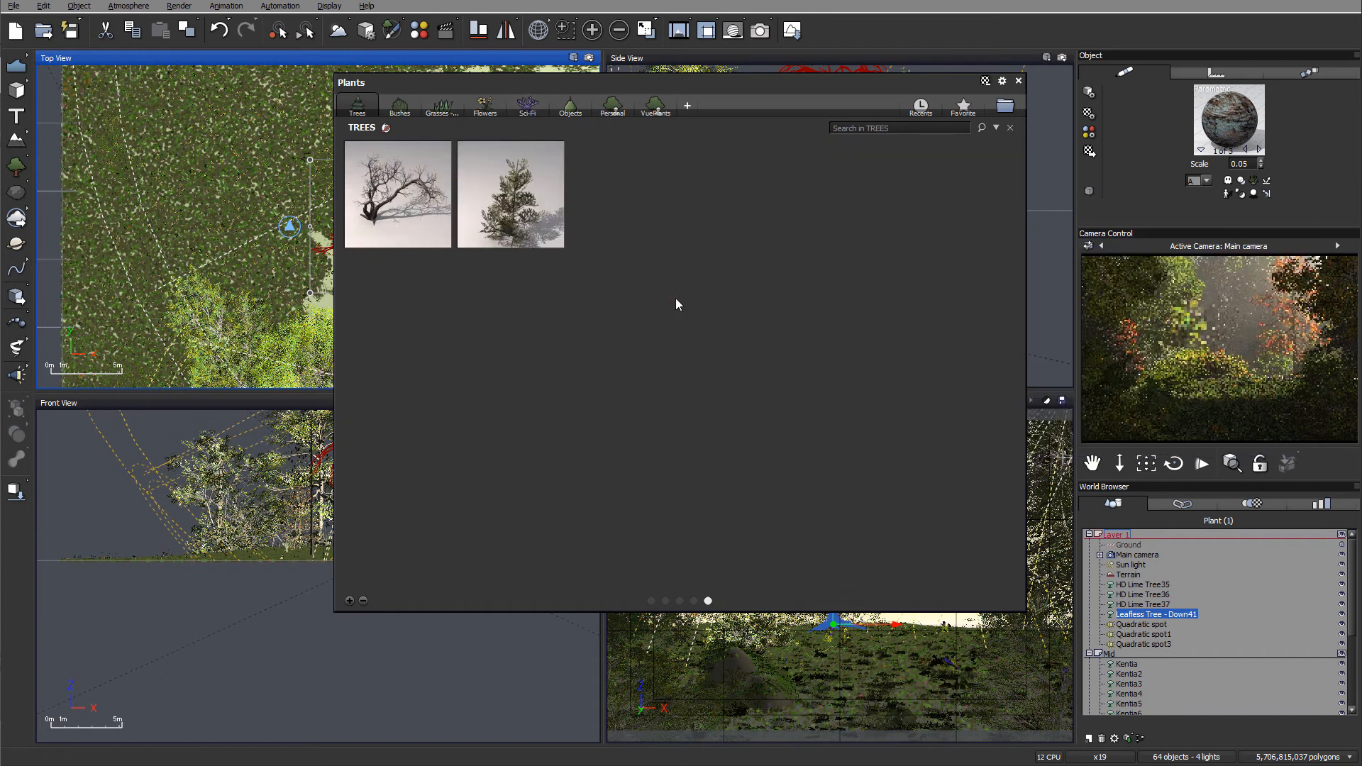
{"action": "scroll", "coordinate": [676, 298], "scroll_direction": "up", "scroll_amount": 1}
{"action": "mouse_move", "coordinate": [518, 320]}
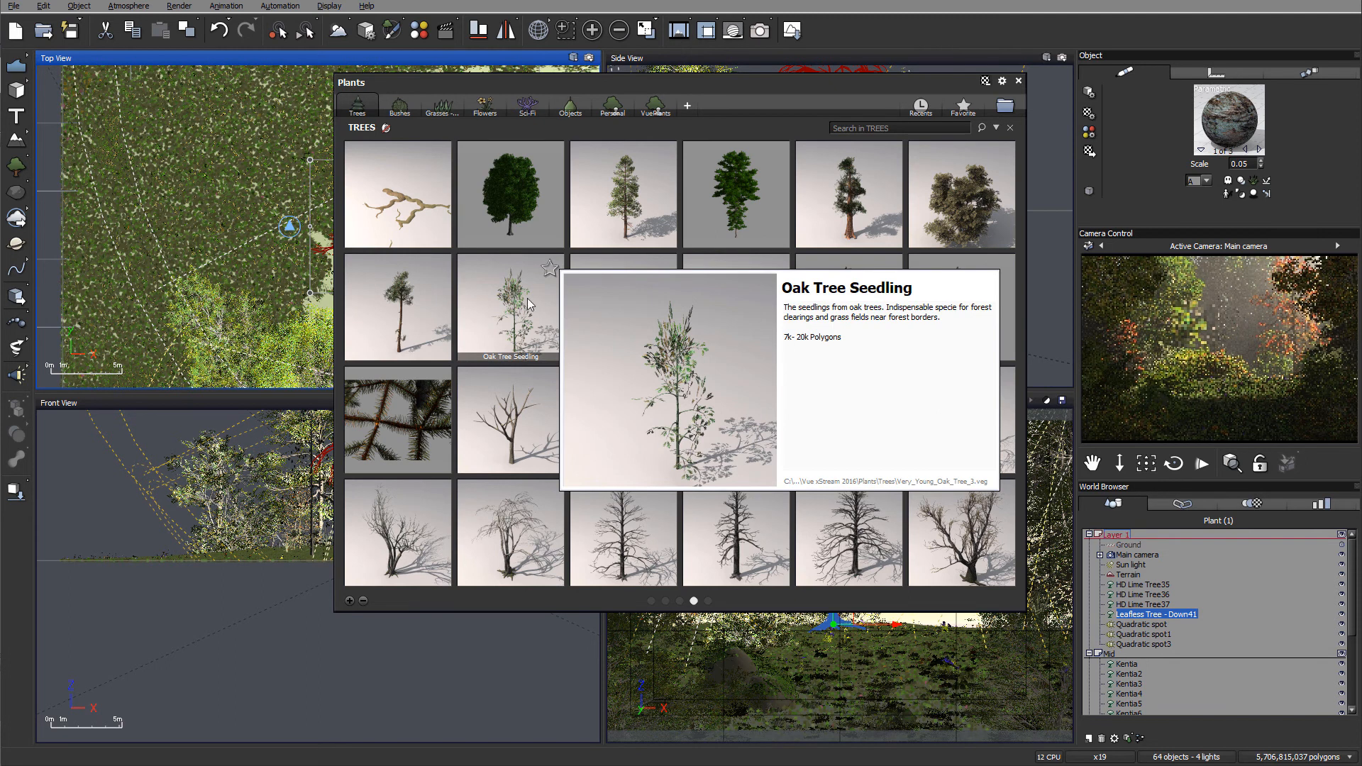
{"action": "scroll", "coordinate": [797, 270], "scroll_direction": "up", "scroll_amount": 1}
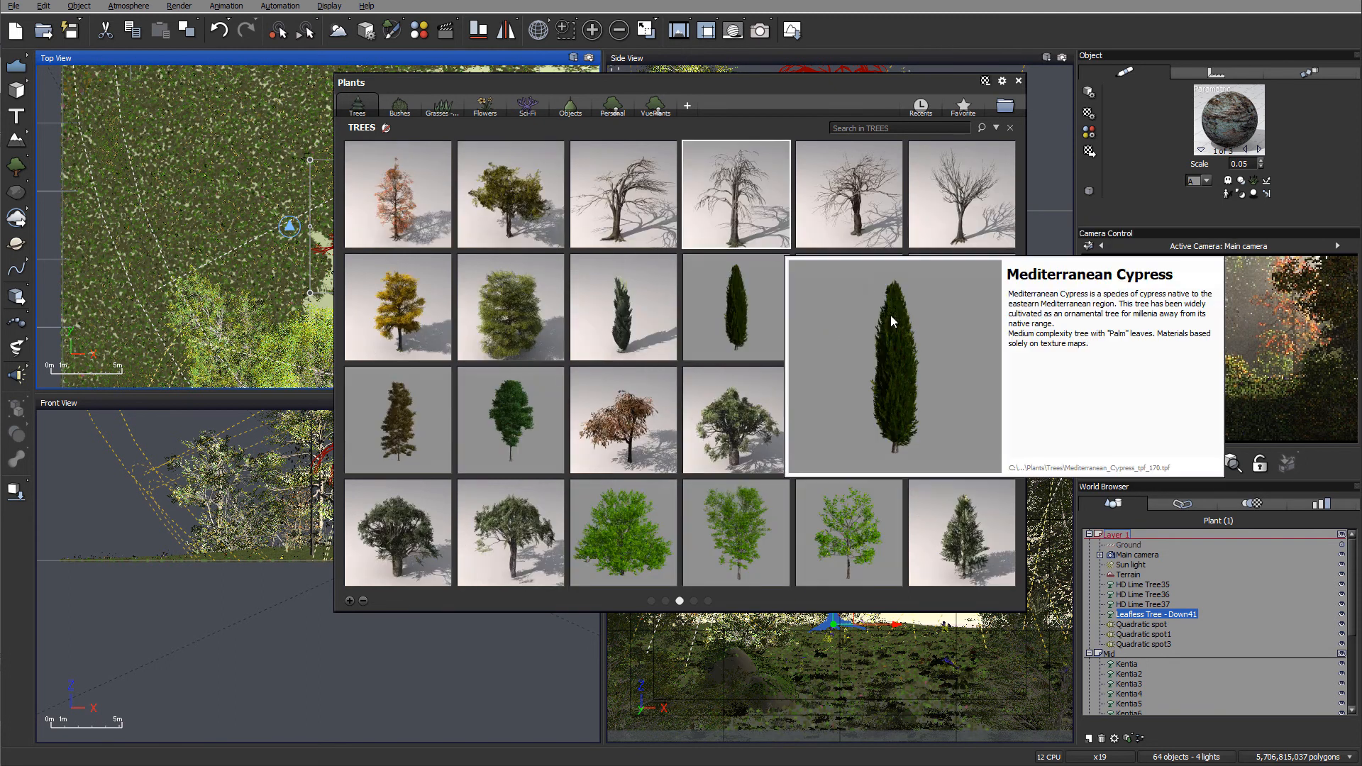
{"action": "scroll", "coordinate": [634, 304], "scroll_direction": "up", "scroll_amount": 1}
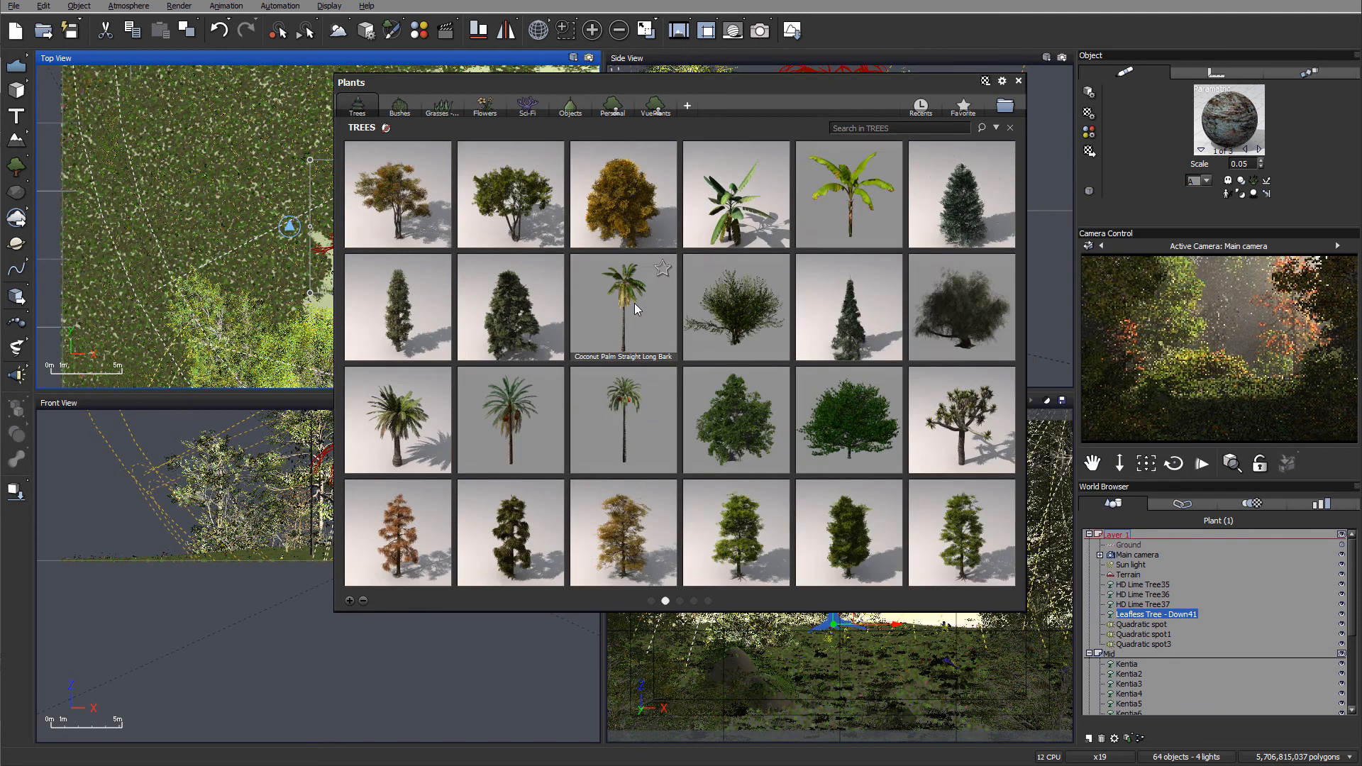
{"action": "mouse_move", "coordinate": [802, 259]}
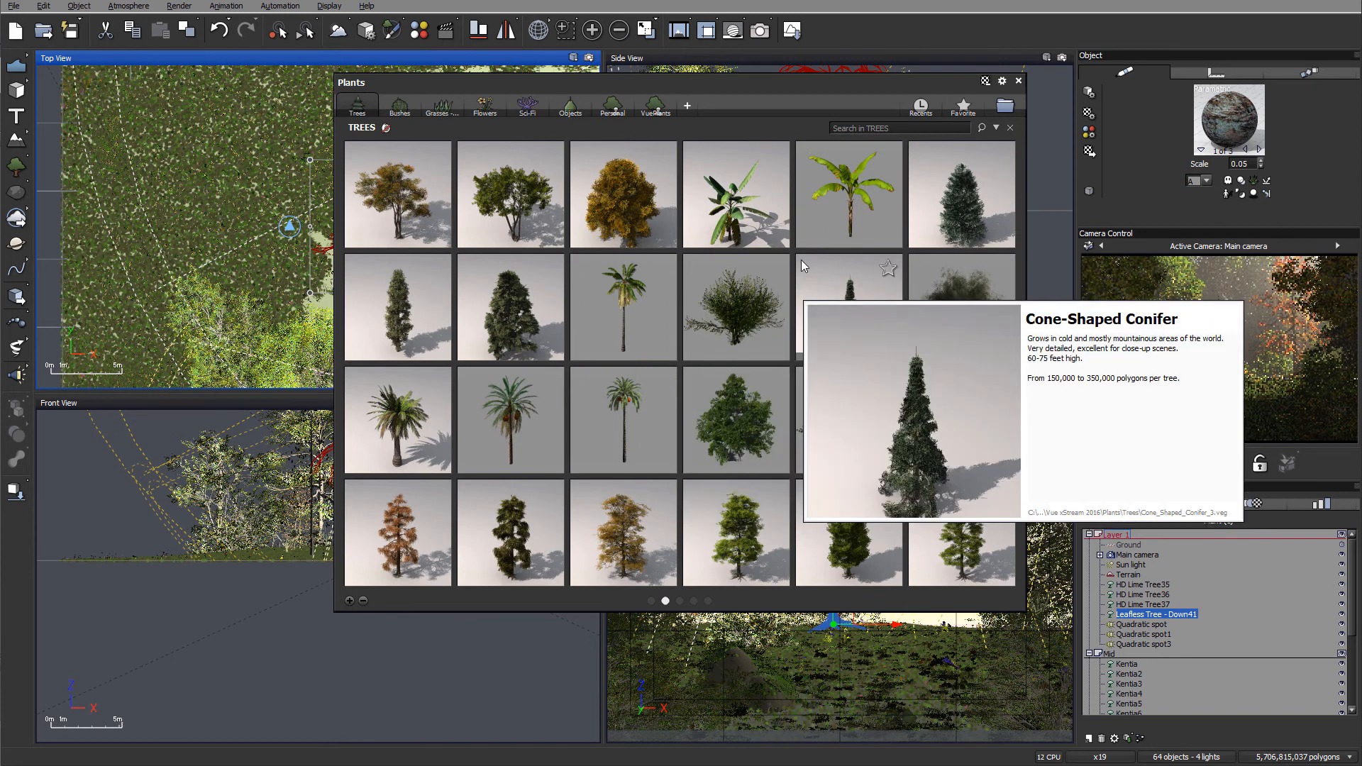
{"action": "double_click", "coordinate": [717, 310]}
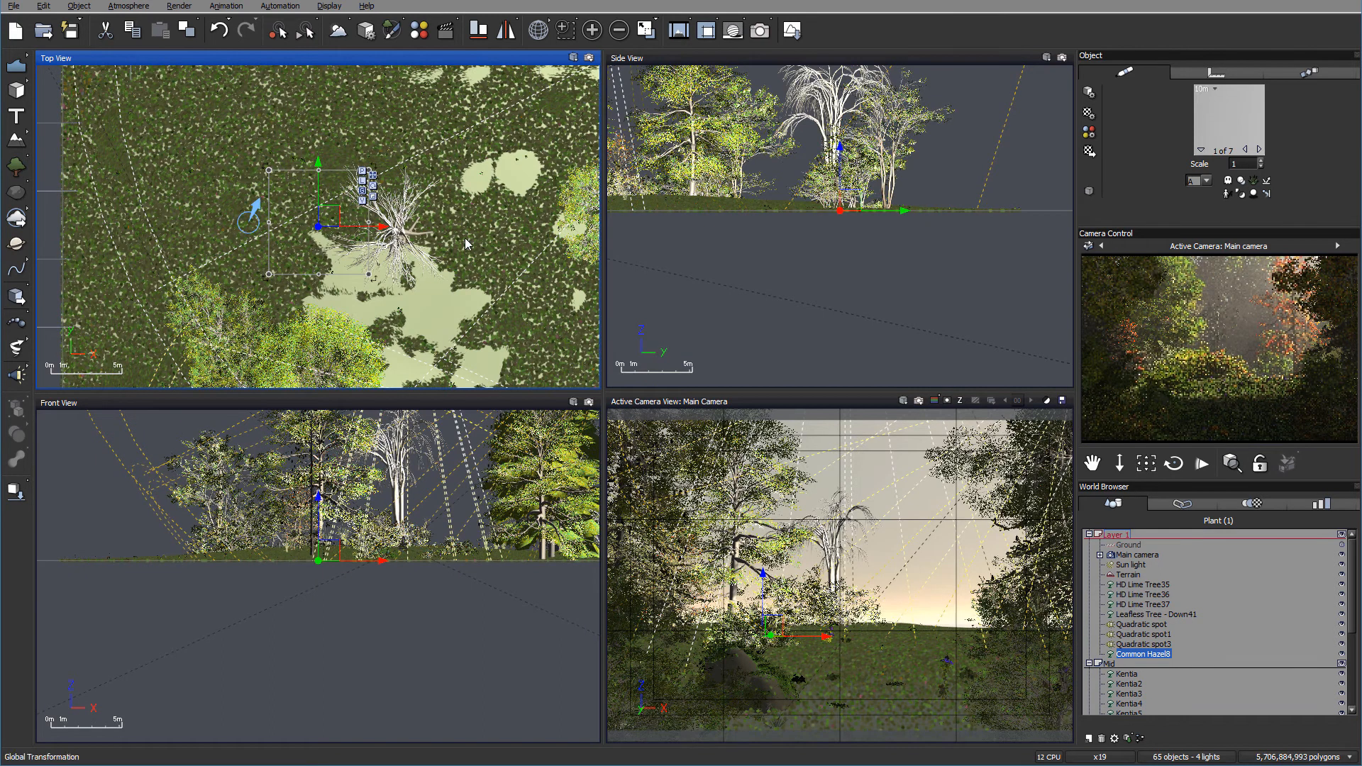
Step: Position the Common Hazel in the background to the right of the leafless tree and sink its base slightly below ground level
{"action": "left_click_drag", "start_coordinate": [335, 215], "coordinate": [513, 358]}
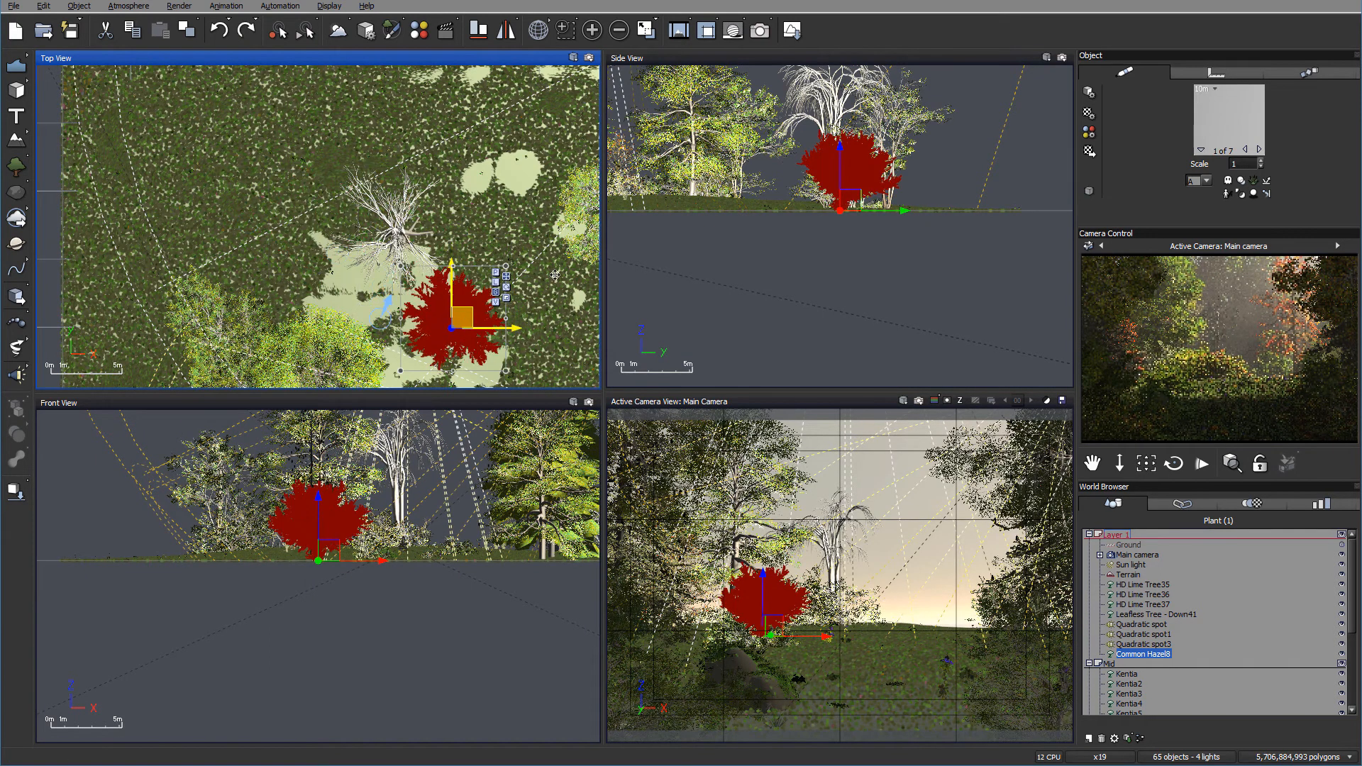
{"action": "right_click_drag", "start_coordinate": [574, 198], "coordinate": [496, 115]}
{"action": "left_click_drag", "start_coordinate": [462, 107], "coordinate": [444, 289]}
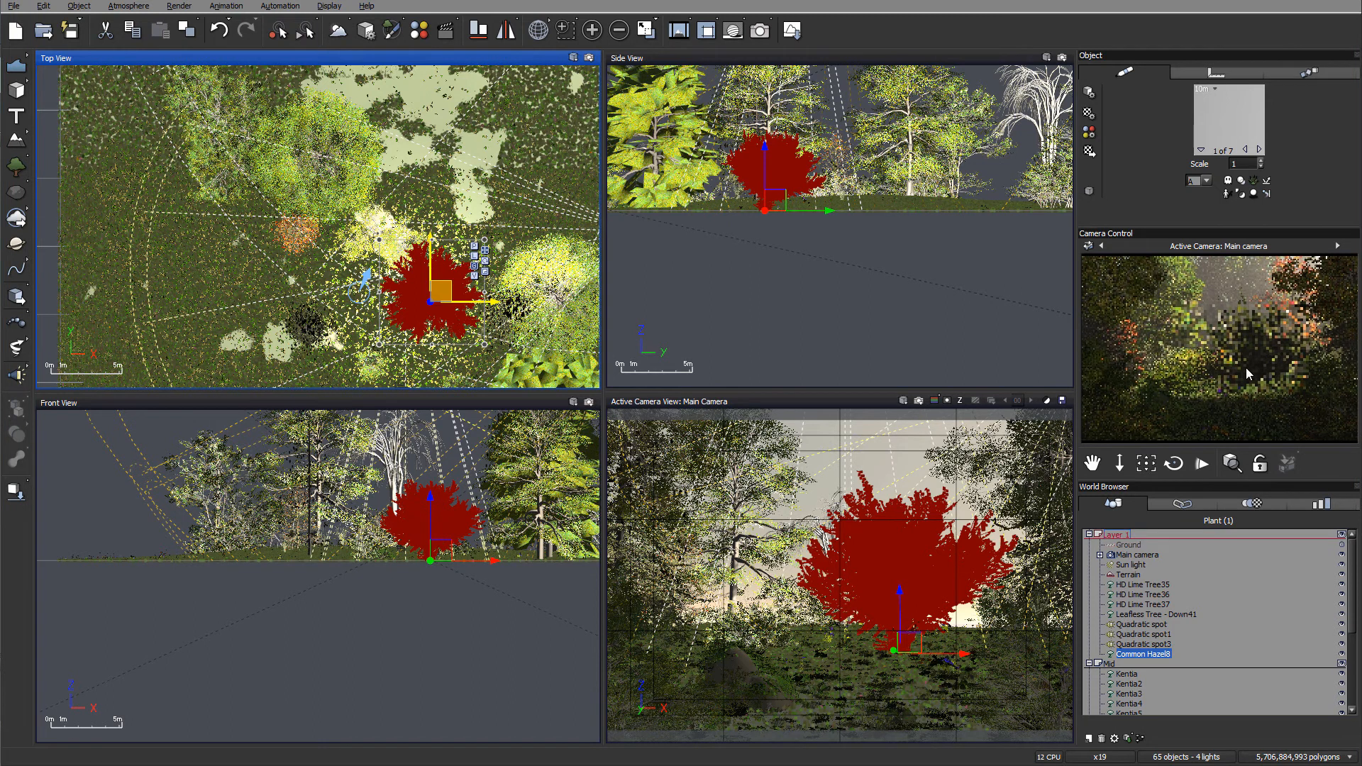
{"action": "left_click_drag", "start_coordinate": [442, 303], "coordinate": [499, 99]}
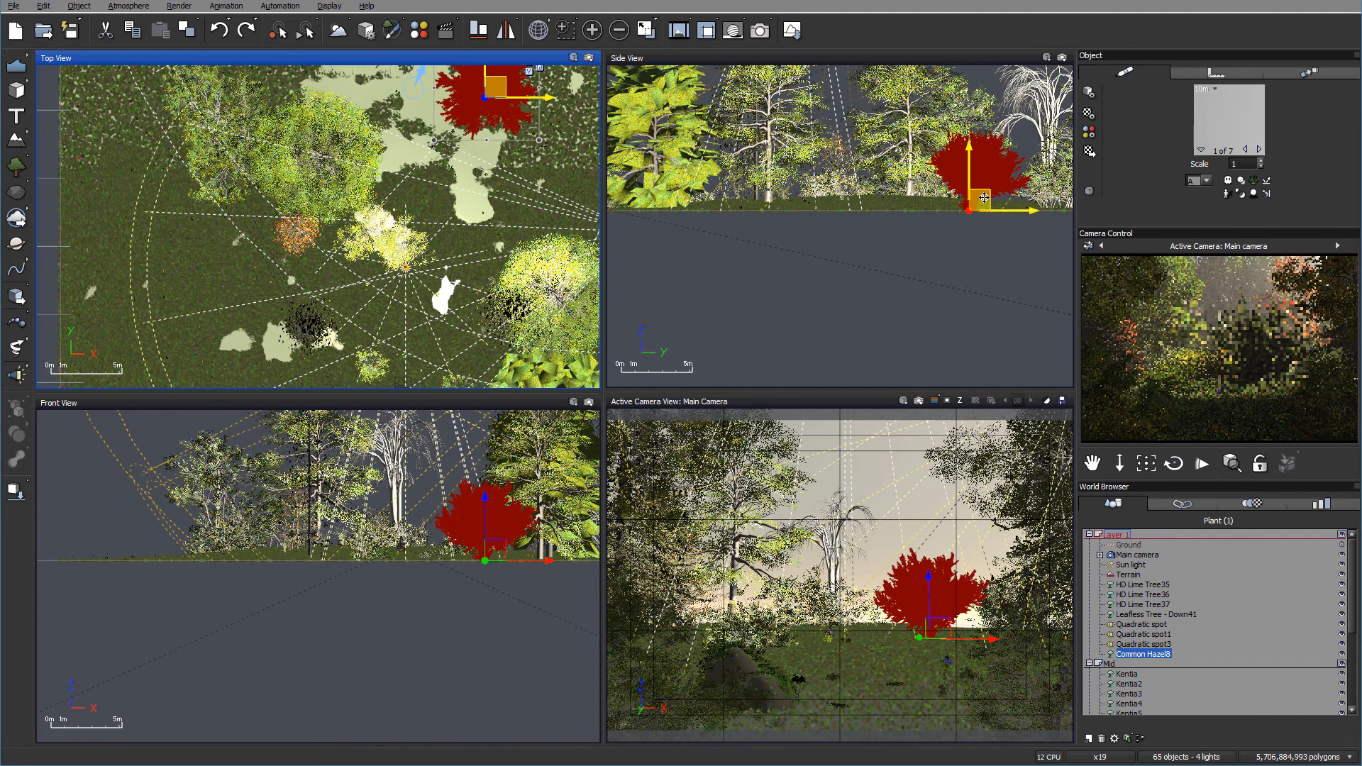
{"action": "left_click_drag", "start_coordinate": [986, 198], "coordinate": [1024, 217]}
{"action": "left_click_drag", "start_coordinate": [475, 88], "coordinate": [510, 113]}
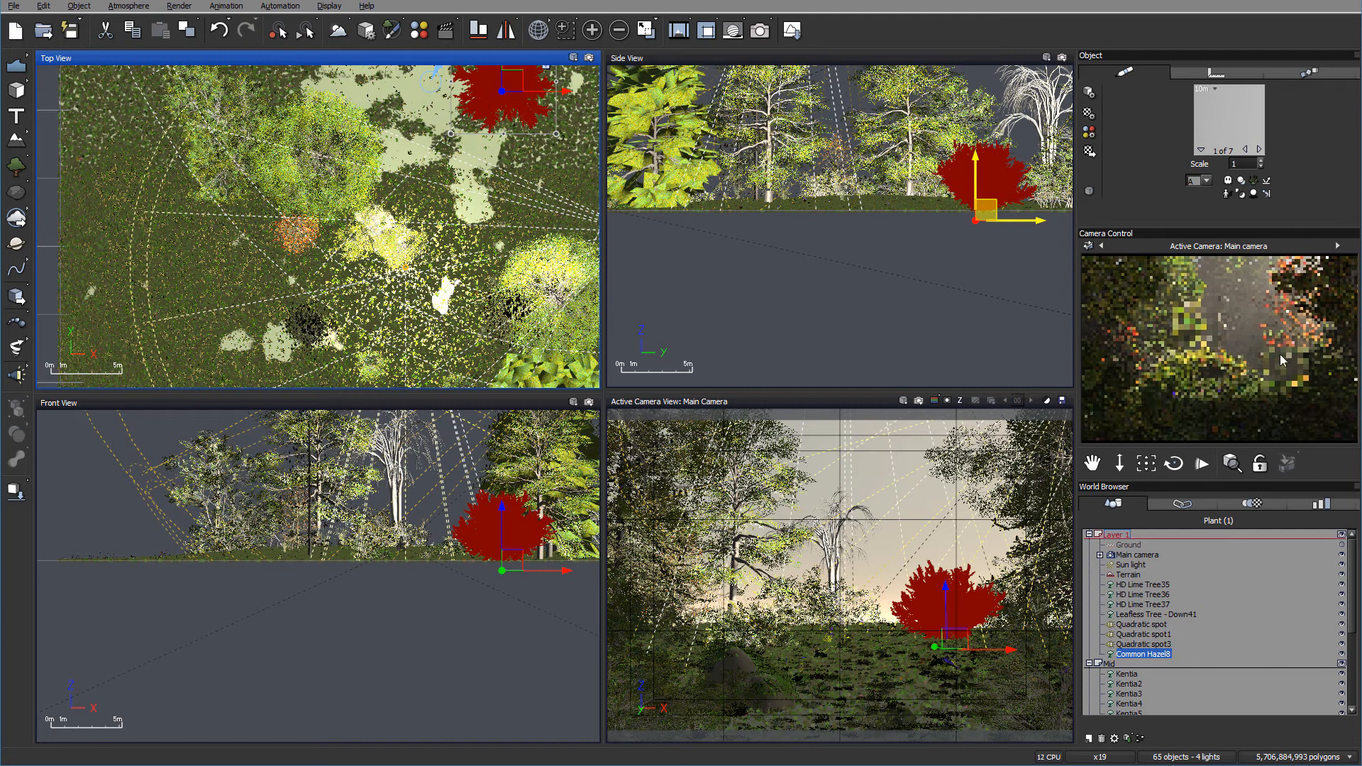
Step: Shift the leafless tree slightly to the right, toward the Common Hazel
{"action": "left_click", "coordinate": [1155, 615]}
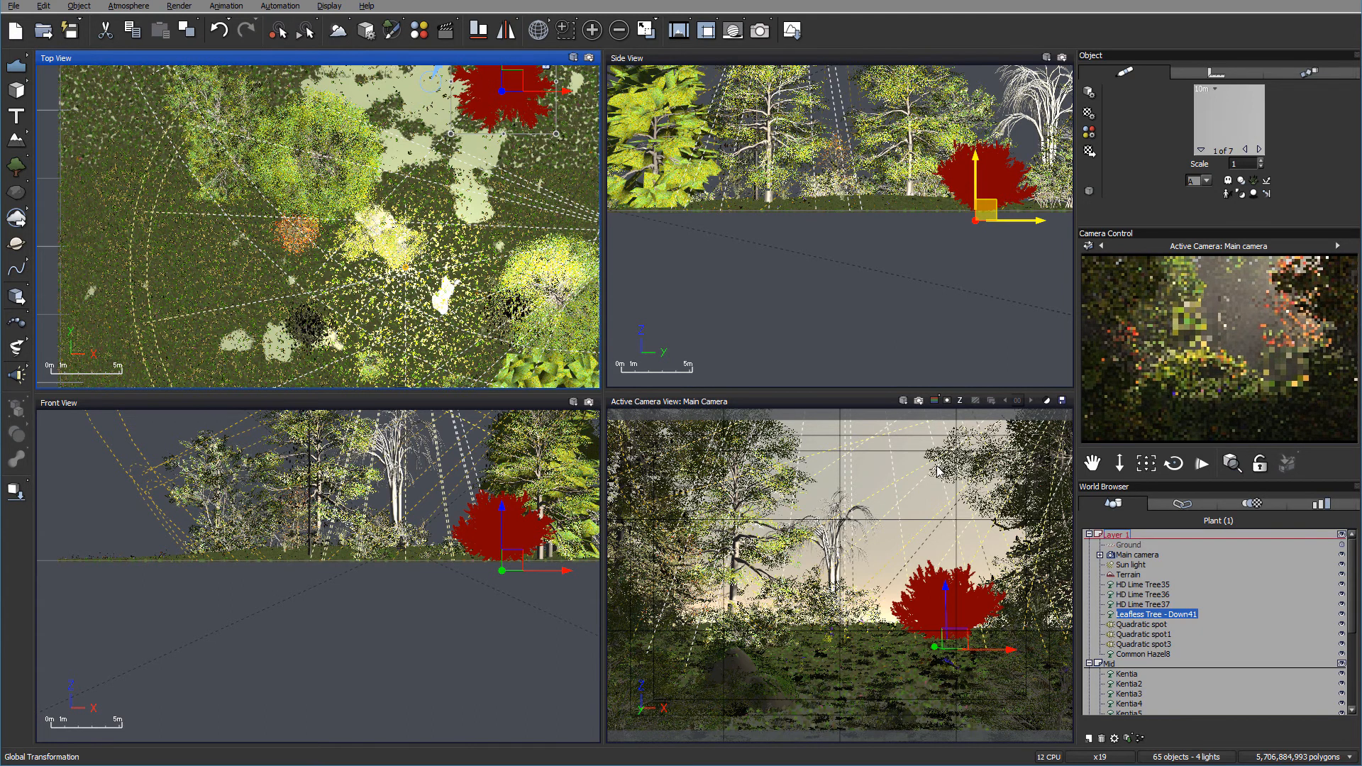
{"action": "left_click_drag", "start_coordinate": [333, 213], "coordinate": [346, 217]}
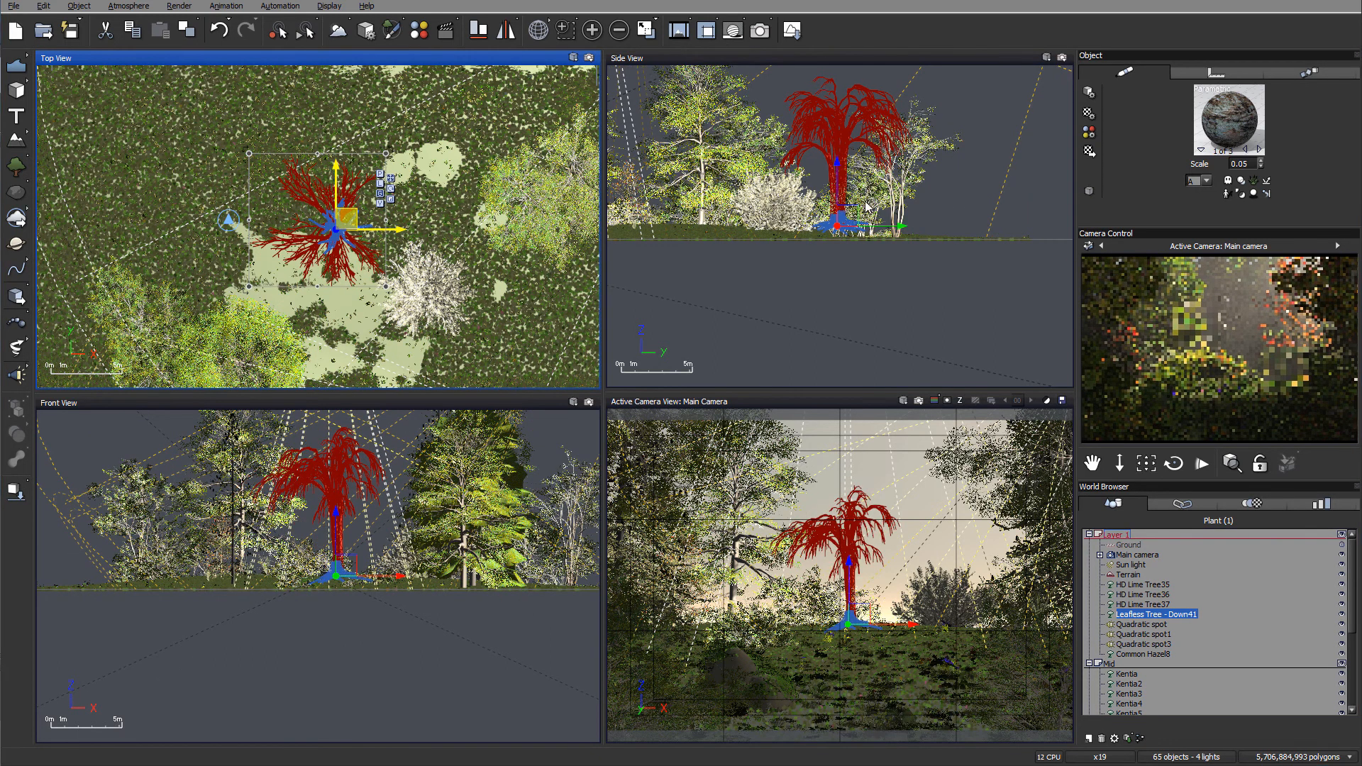
Step: Render the scene from the main camera and accept the post-render options with their current settings
{"action": "left_click", "coordinate": [760, 31]}
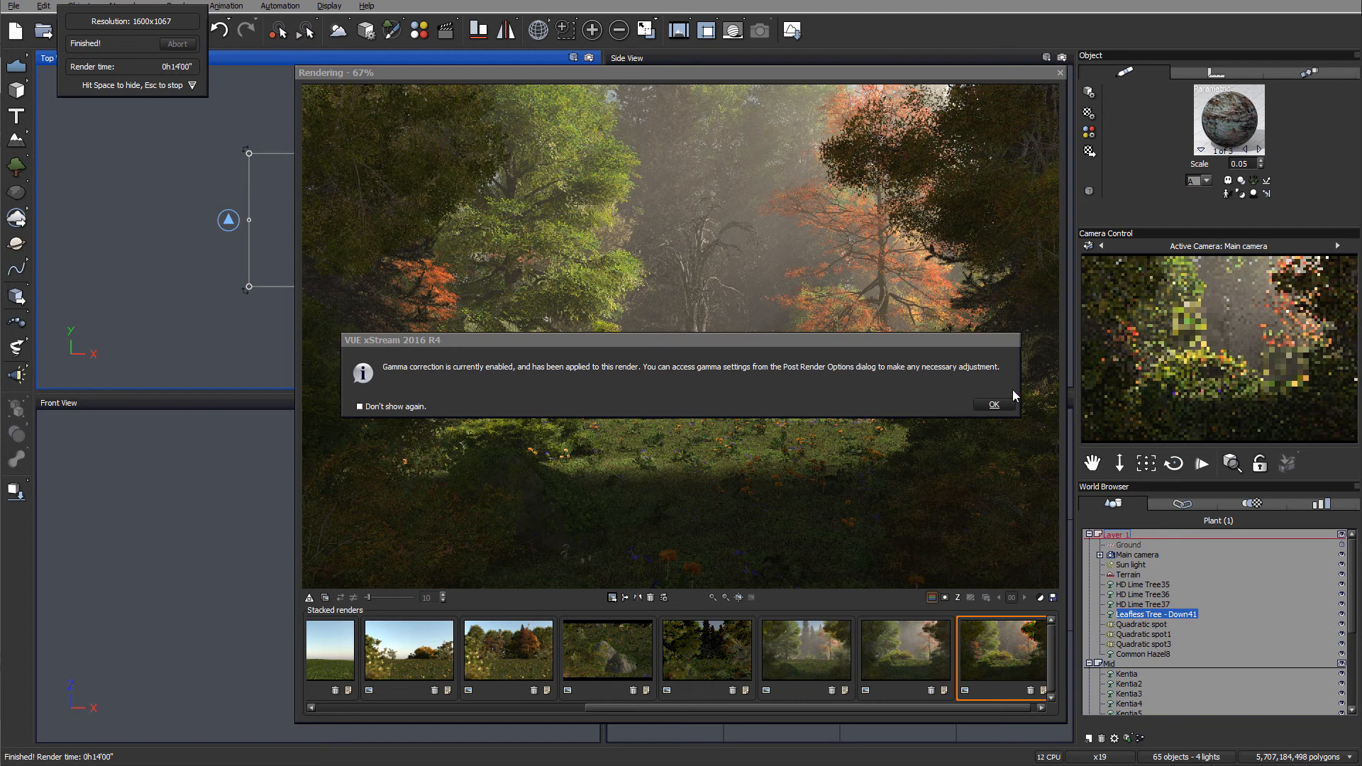
{"action": "left_click", "coordinate": [994, 405]}
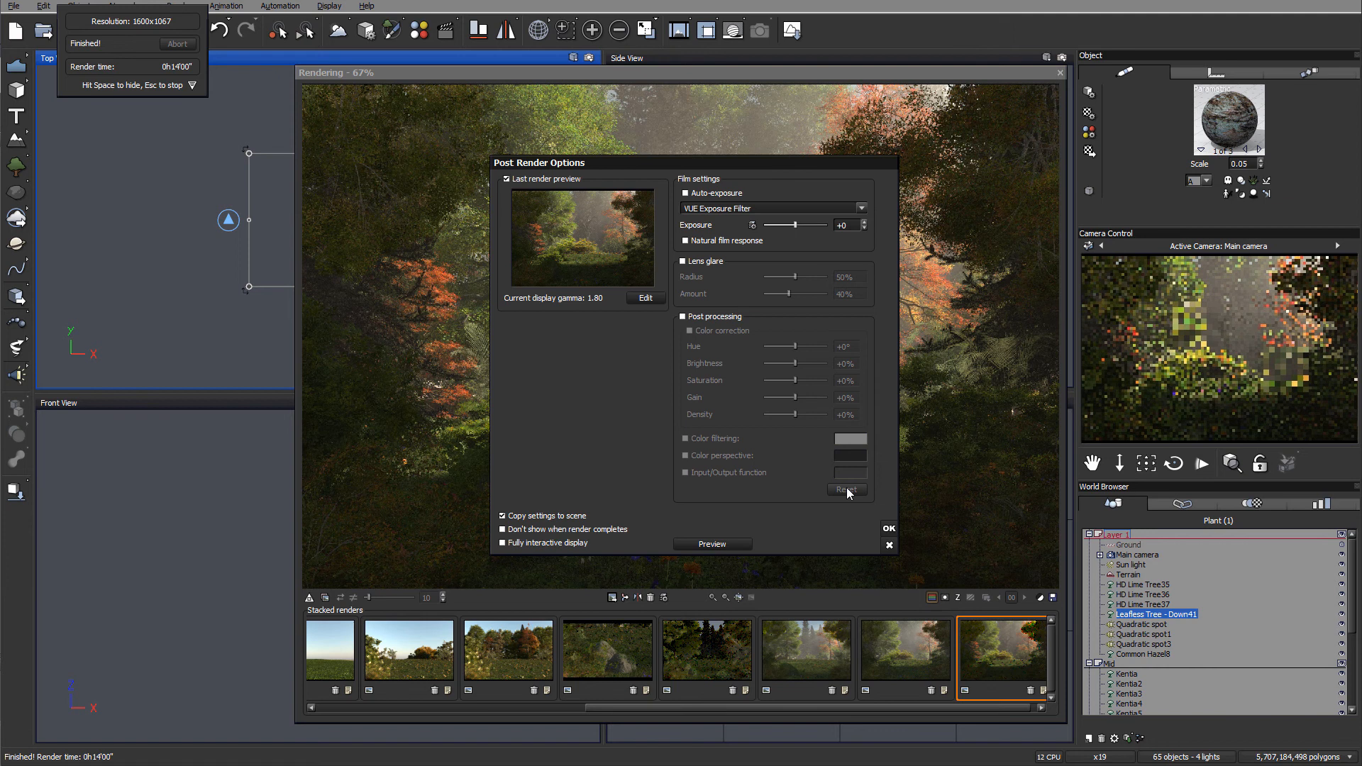
{"action": "left_click", "coordinate": [887, 529]}
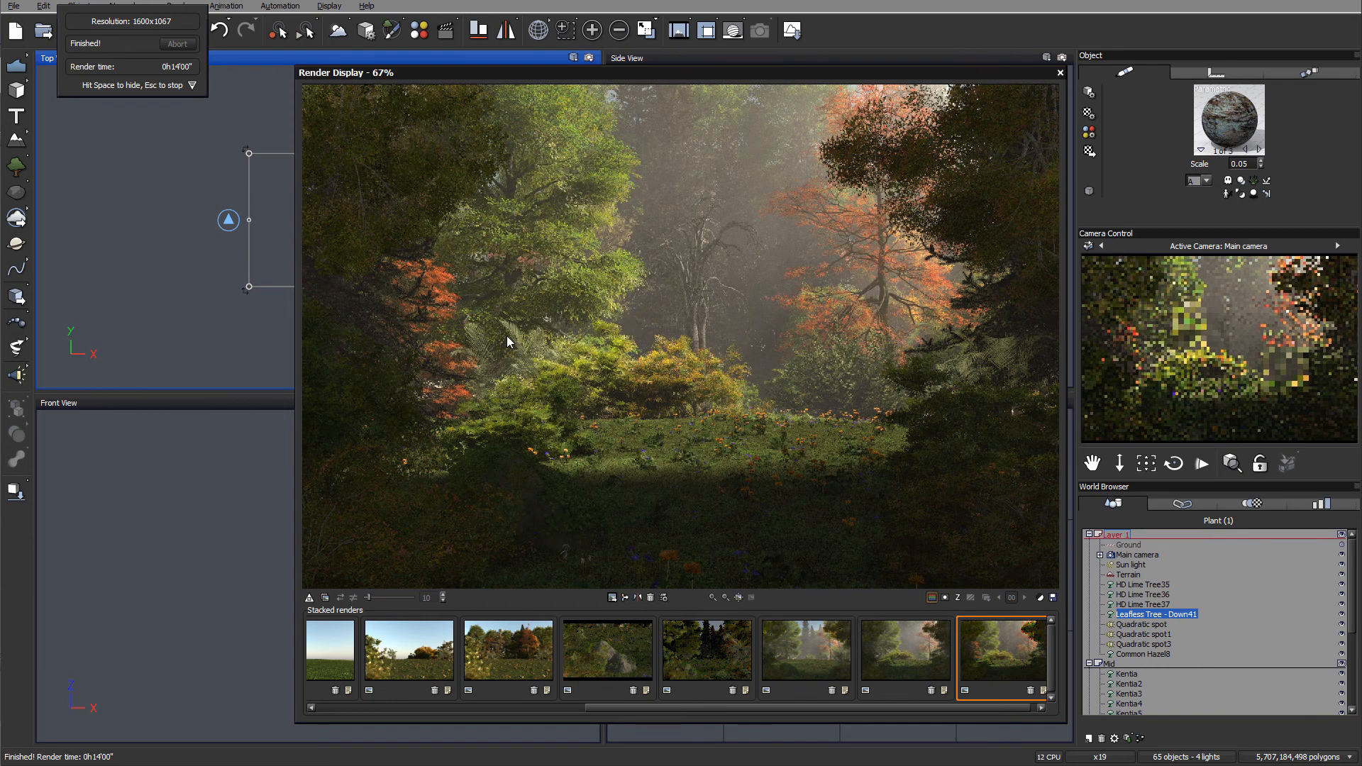